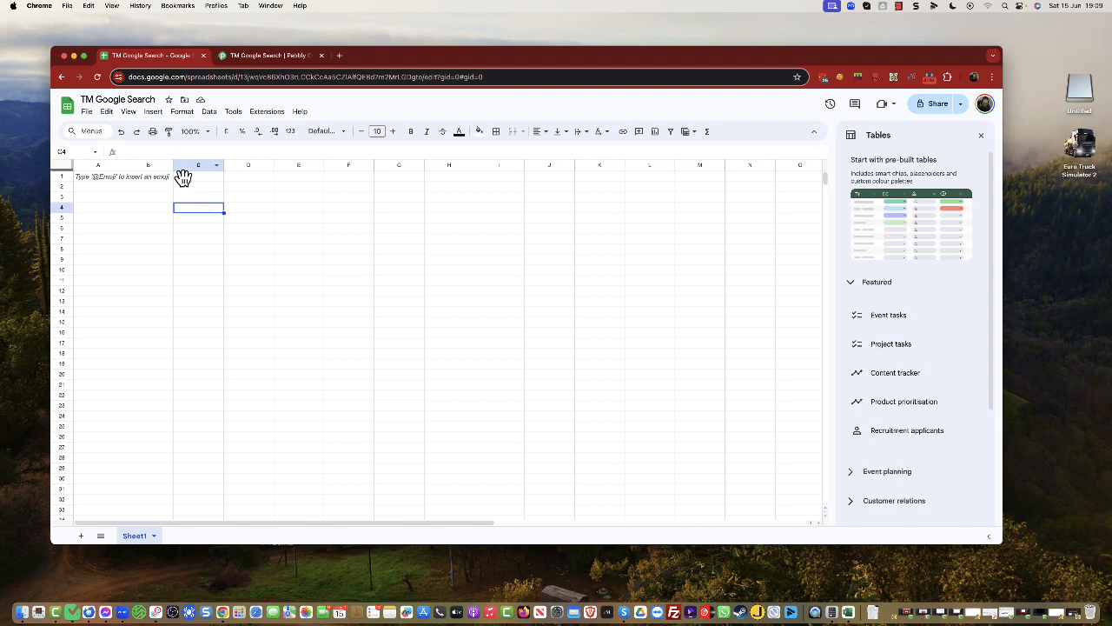
# - Enter the column headers Niche in cell A1 and Location in cell B1 of Sheet1
pyautogui.click(110, 178)
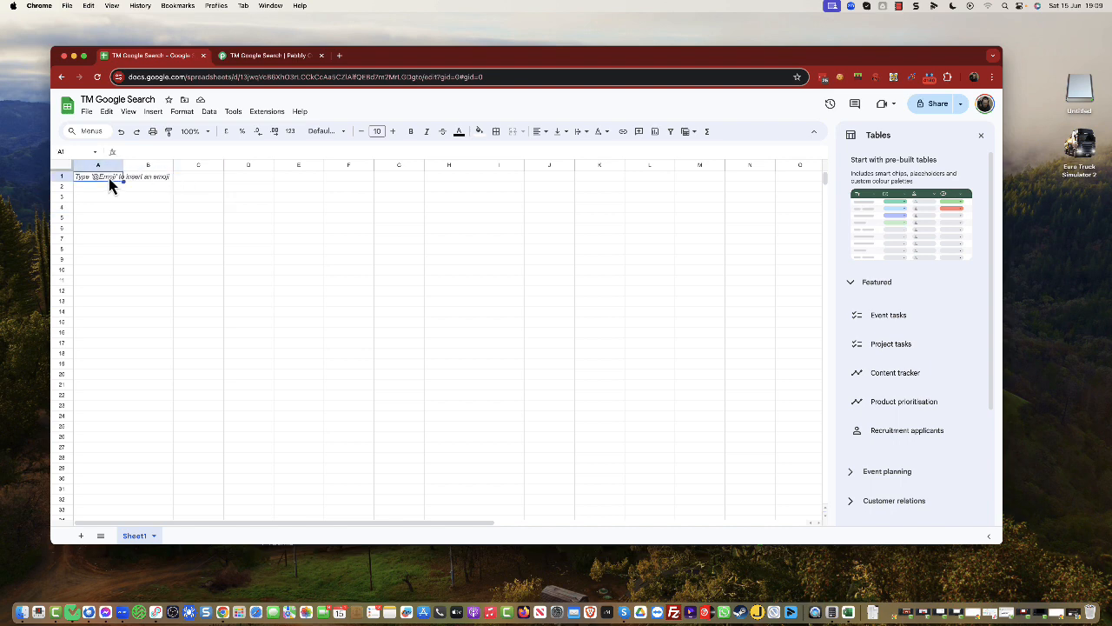
pyautogui.write('Niche')
pyautogui.click(145, 178)
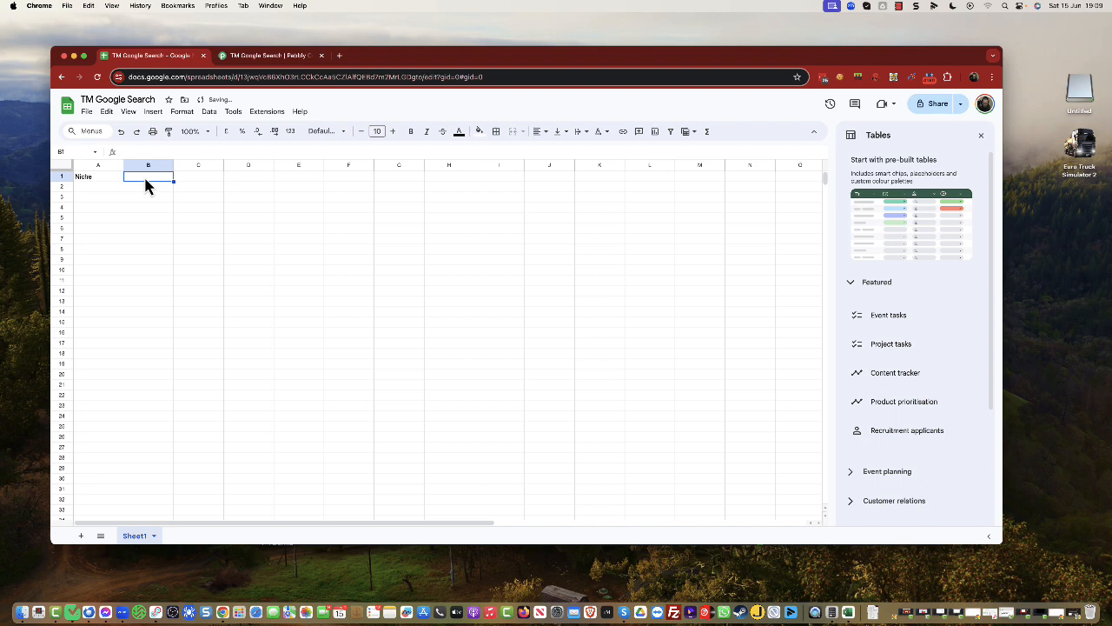
pyautogui.write('Location')
pyautogui.click(141, 251)
pyautogui.scroll(-1, 144, 255)
pyautogui.scroll(1, 145, 259)
# - Fill the first data row with Plumber in A2 and Bristol in B2
pyautogui.click(108, 187)
pyautogui.write('Plumber')
pyautogui.press('Tab')
pyautogui.write('Bristol')
pyautogui.click(141, 273)
# - Switch to the Pabbly Connect workflow, set its trigger to Google Sheets with event New or Updated Spreadsheet Row, and copy the webhook URL
pyautogui.click(254, 57)
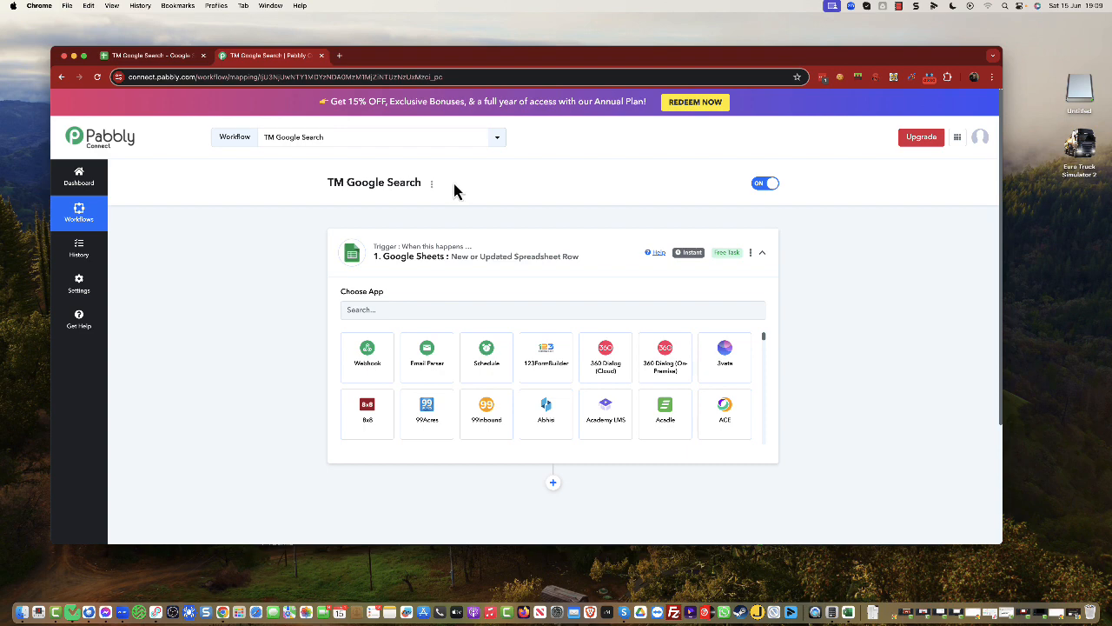
pyautogui.click(383, 308)
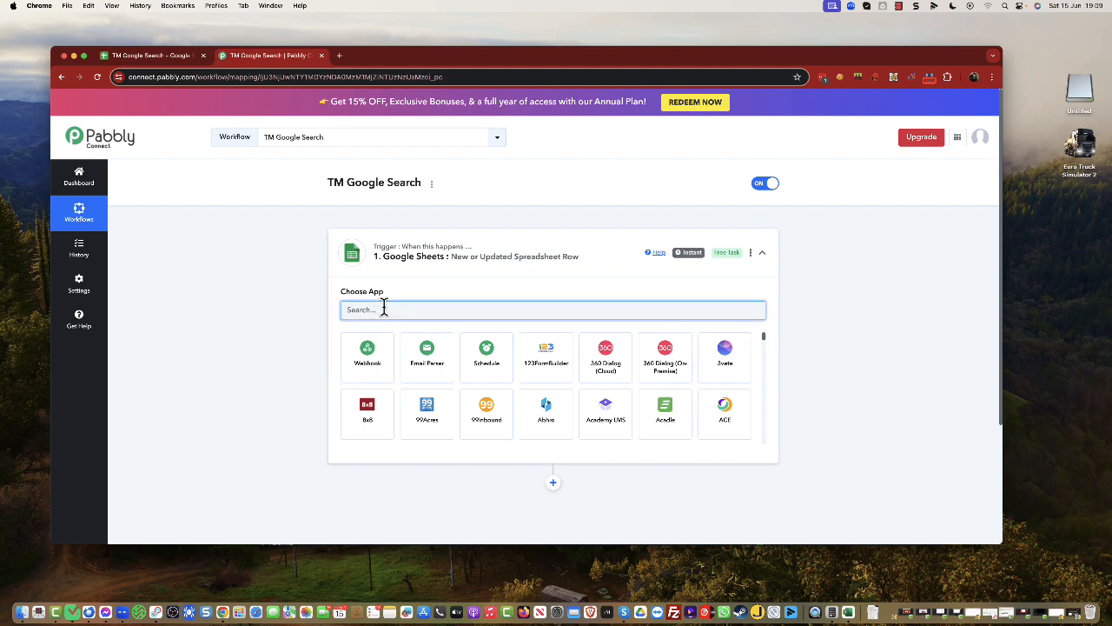
pyautogui.write('google')
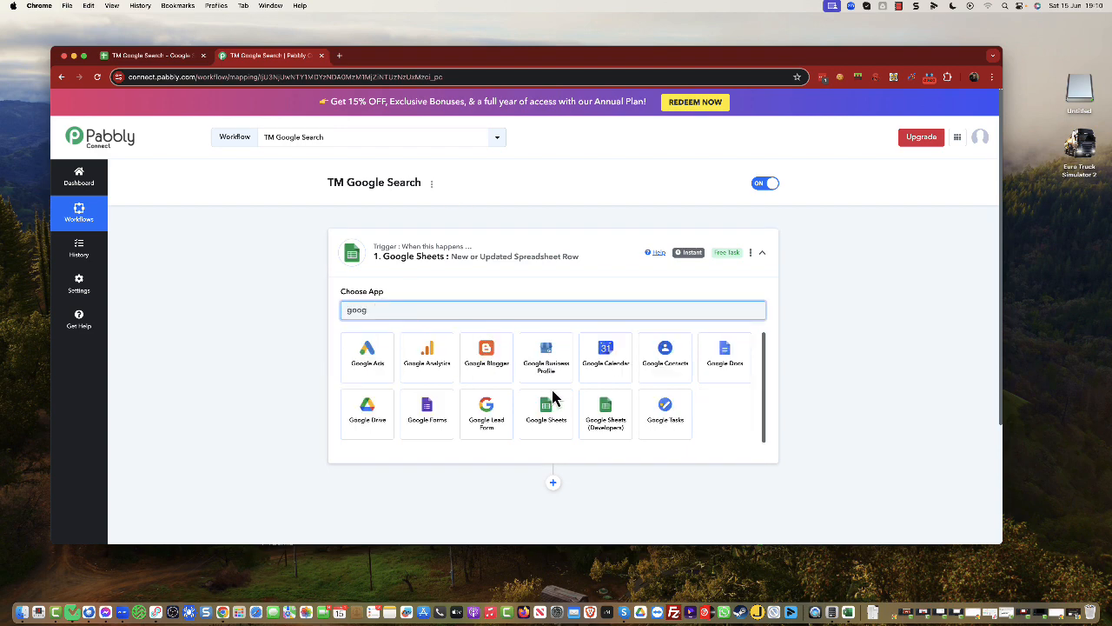
pyautogui.click(553, 408)
pyautogui.click(378, 365)
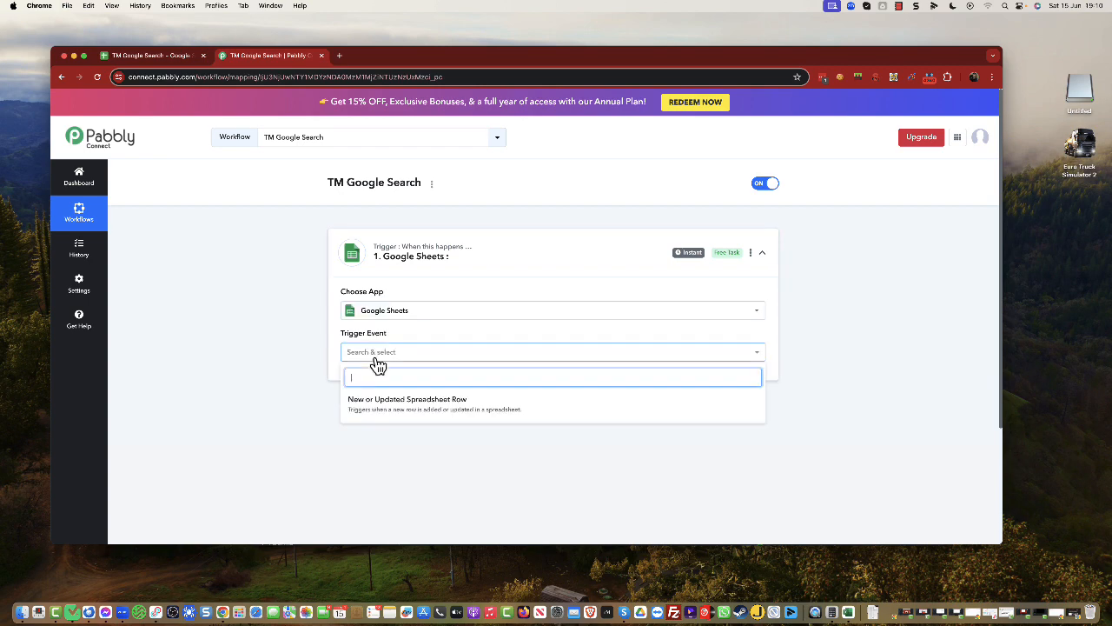
pyautogui.click(367, 407)
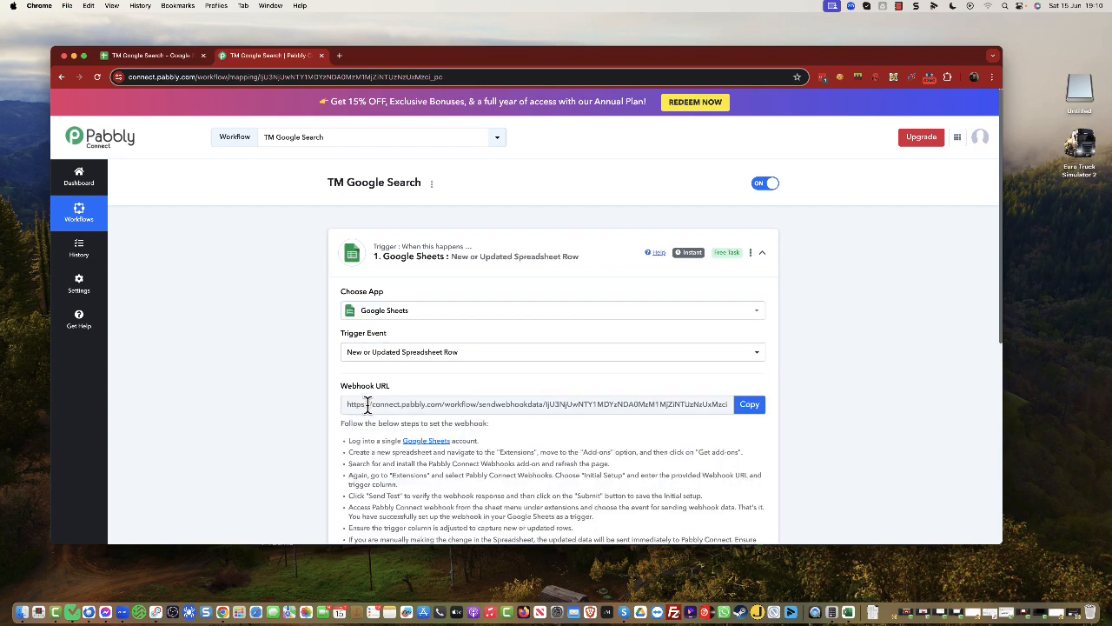
pyautogui.click(746, 406)
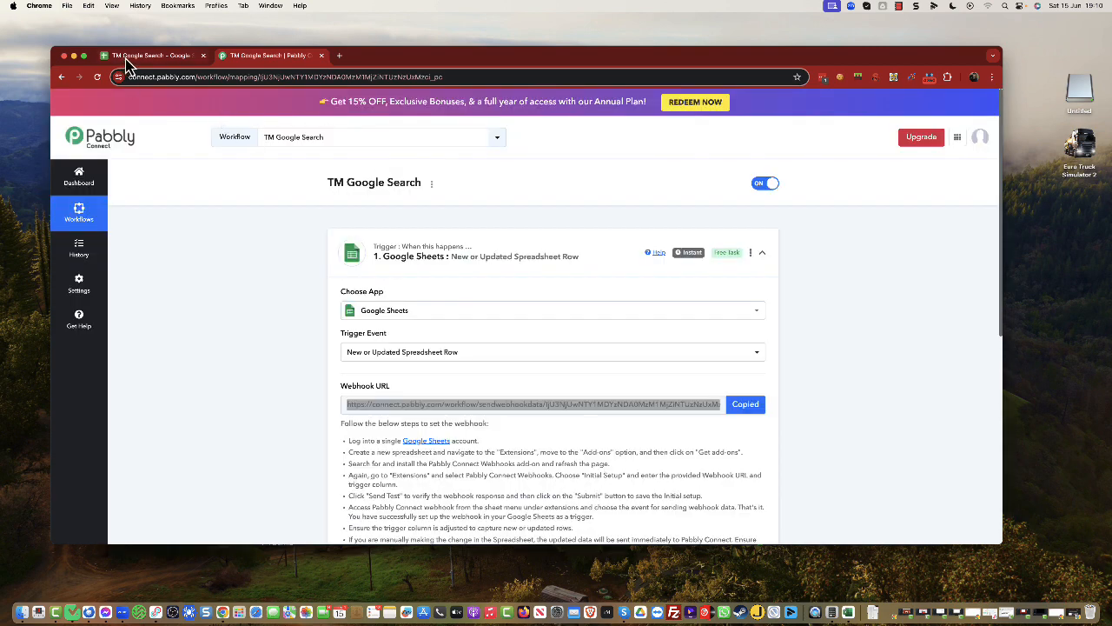
# - Return to the TM Google Search spreadsheet and look up the Pabbly Connect Webhooks add-on in the Google Workspace Marketplace
pyautogui.click(127, 58)
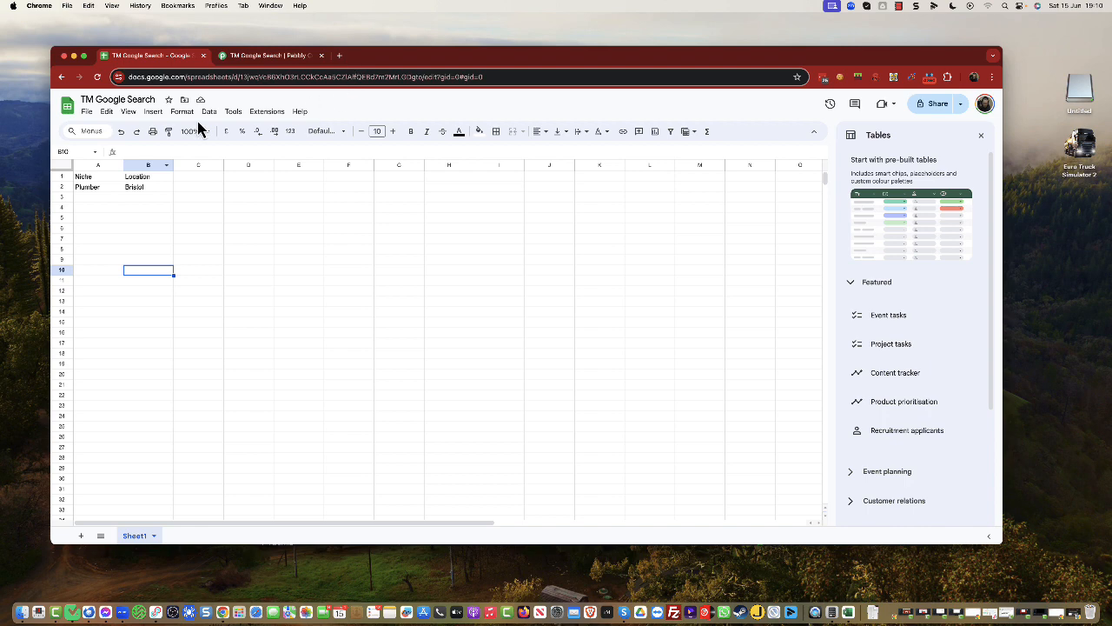
pyautogui.click(264, 119)
pyautogui.moveTo(322, 134)
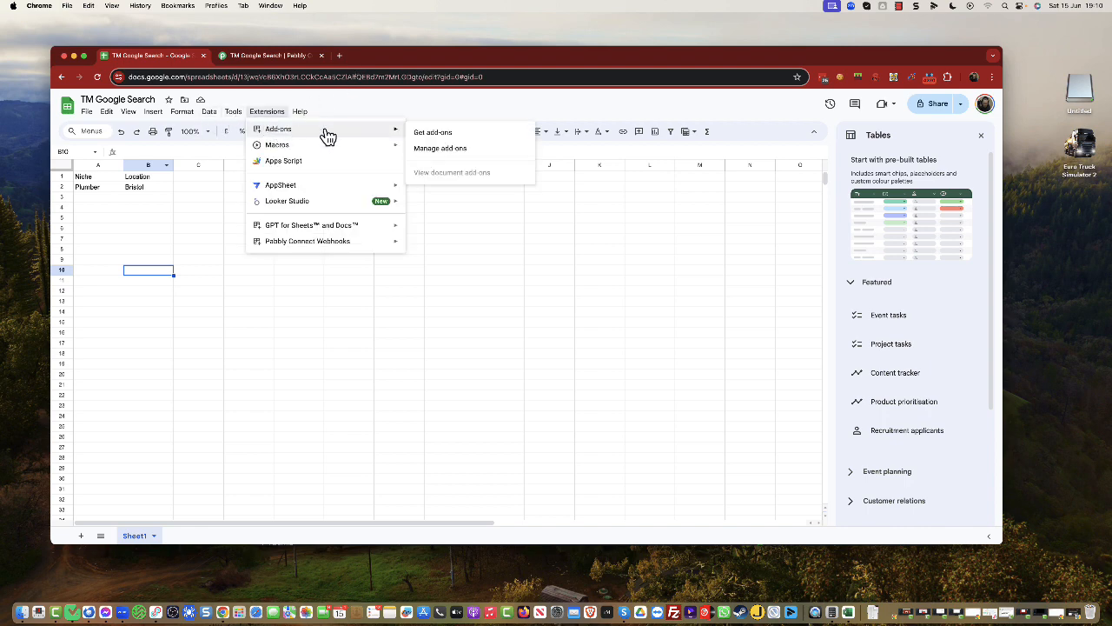
pyautogui.click(428, 132)
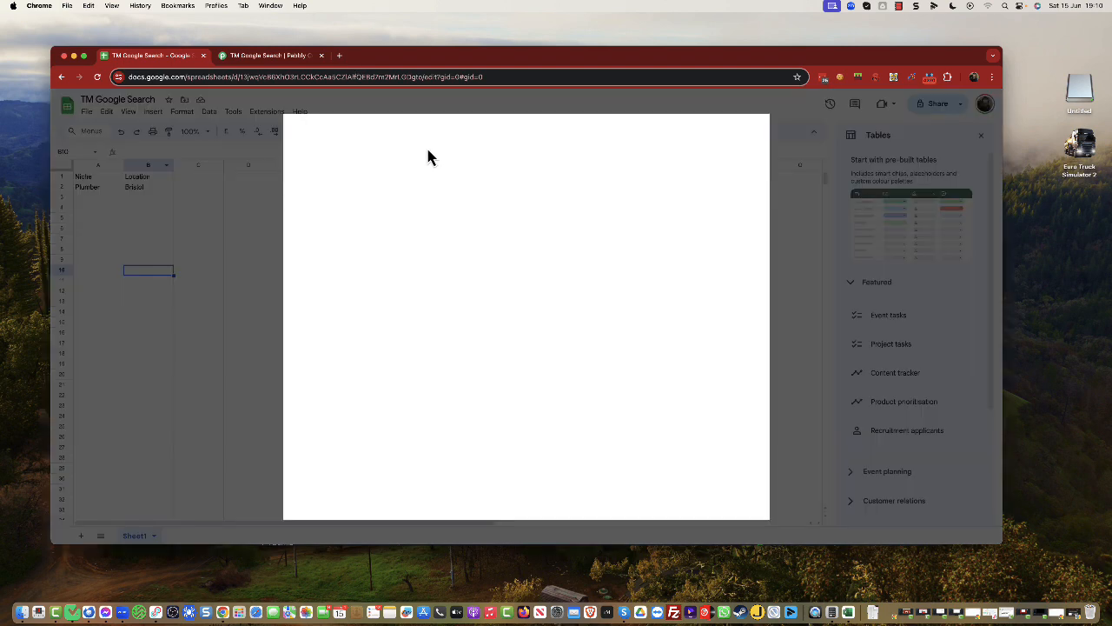
pyautogui.click(580, 138)
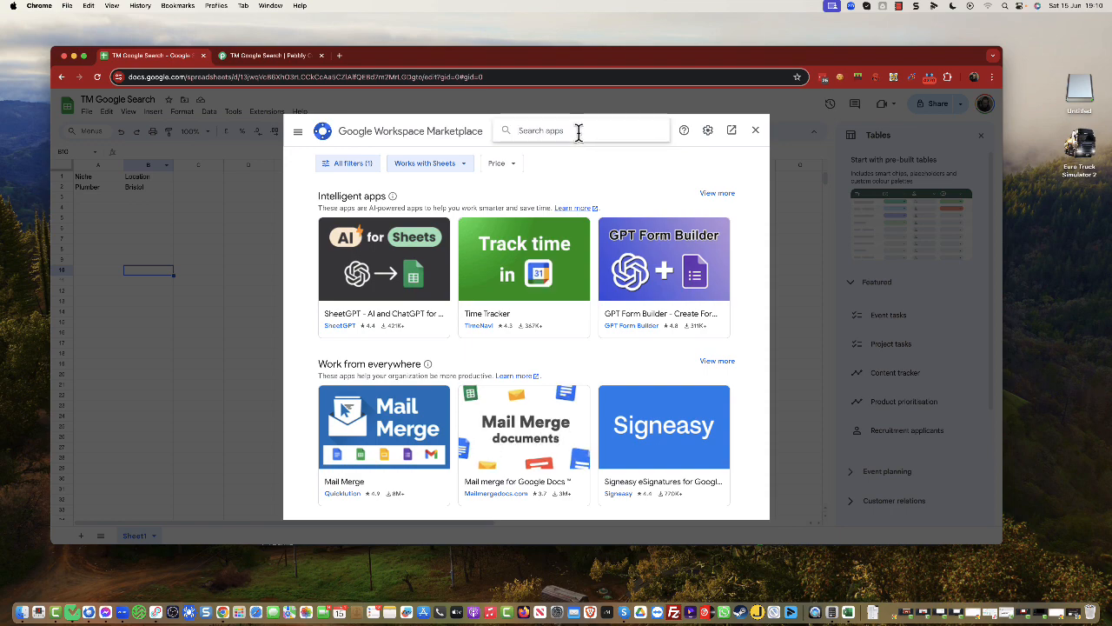
pyautogui.write('pabb')
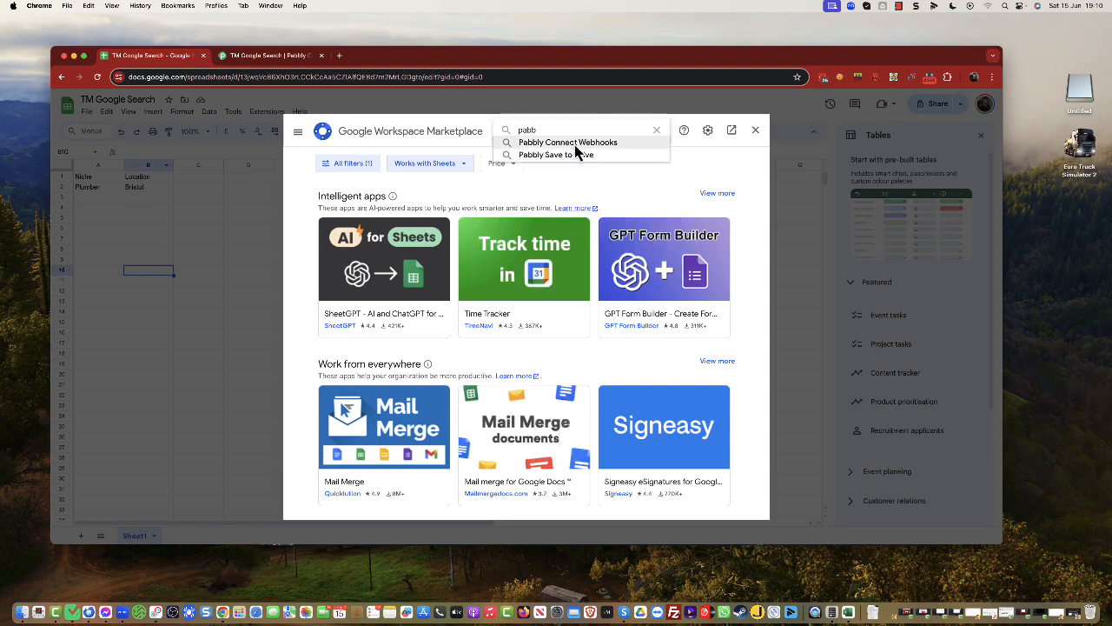
pyautogui.click(575, 144)
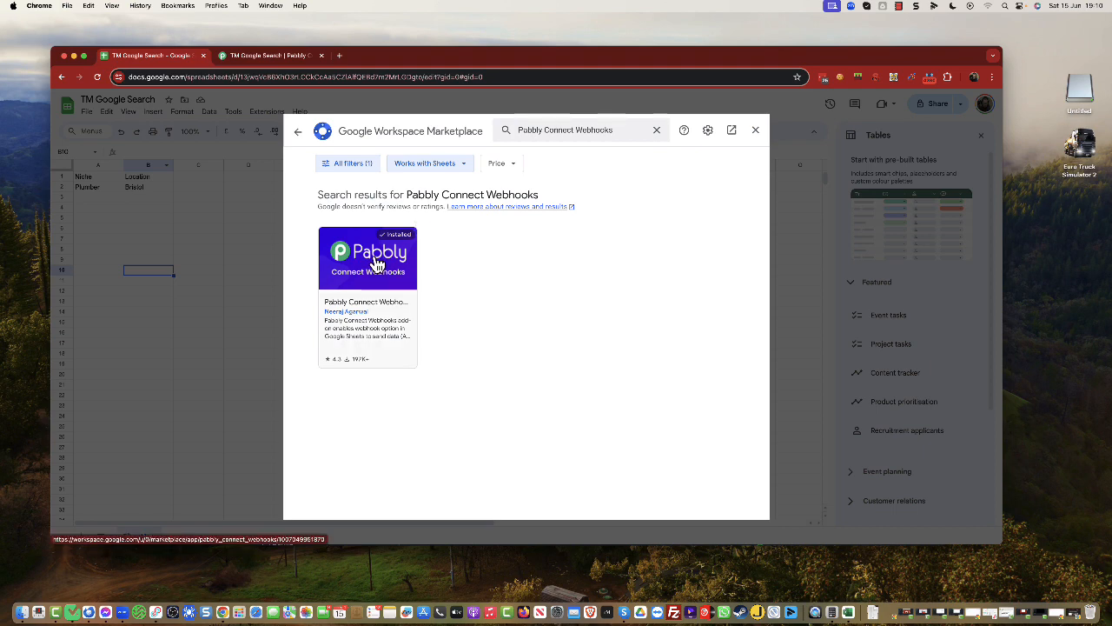
pyautogui.click(756, 132)
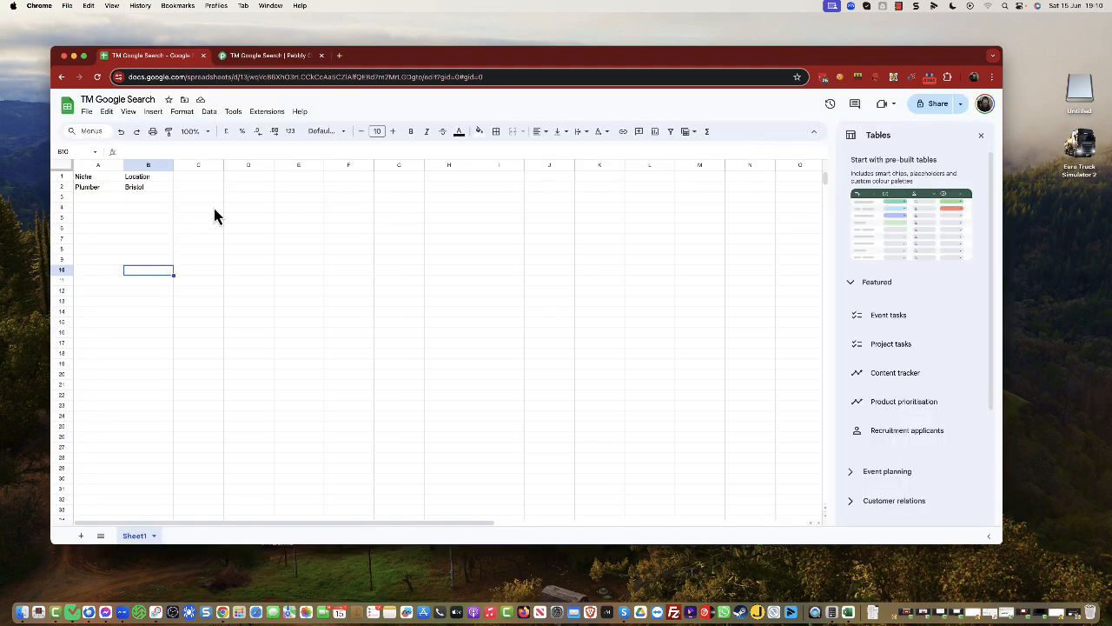
# - Open the Initial Setup of Pabbly Connect Webhooks for the spreadsheet and set the trigger column to B
pyautogui.click(267, 117)
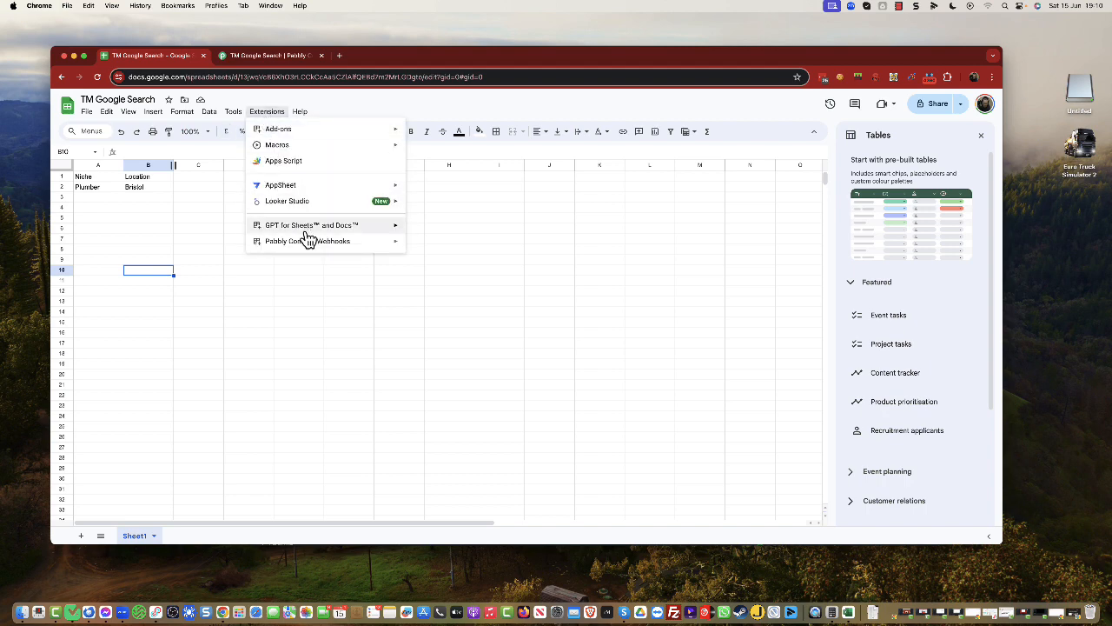
pyautogui.moveTo(307, 243)
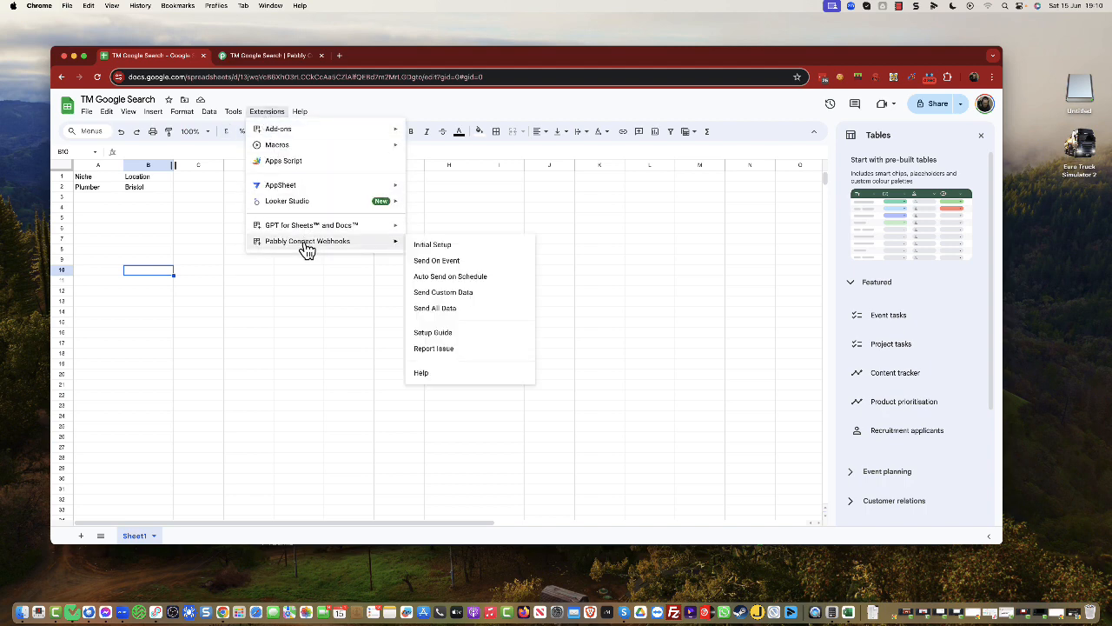
pyautogui.click(441, 248)
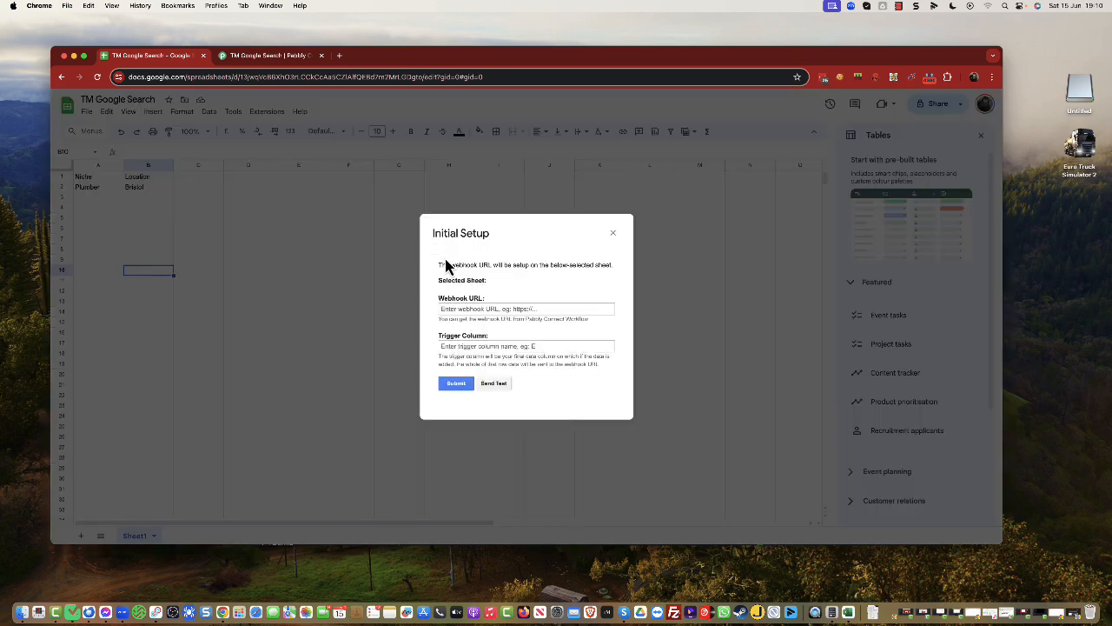
pyautogui.click(452, 347)
pyautogui.write('B')
# - Copy the webhook URL from the Pabbly workflow again and paste it into the Initial Setup's webhook URL
pyautogui.click(464, 308)
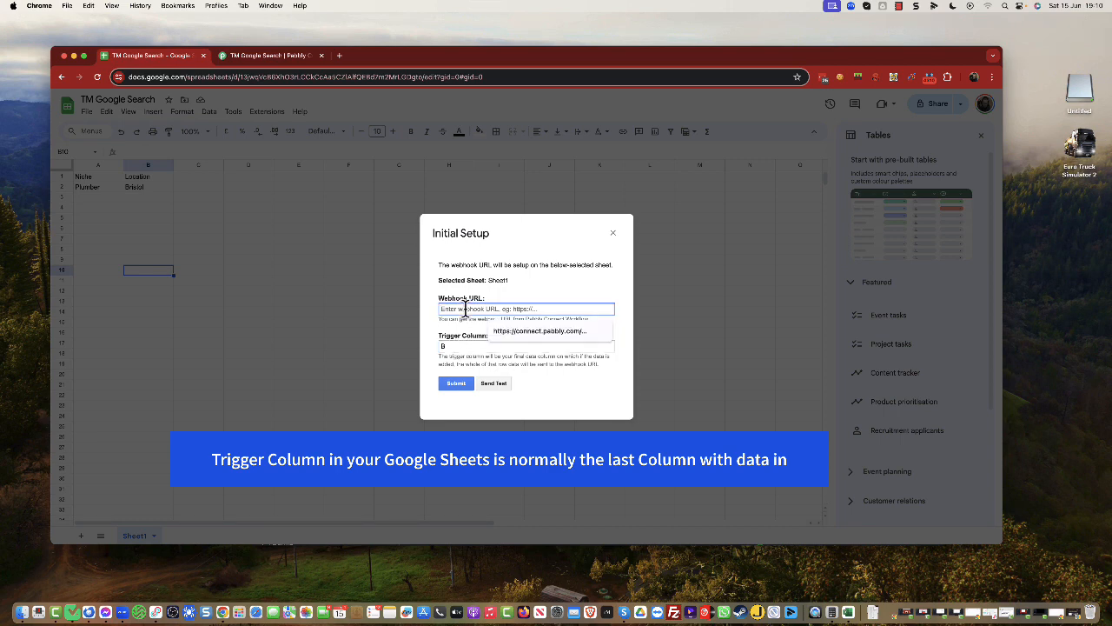
pyautogui.write('V')
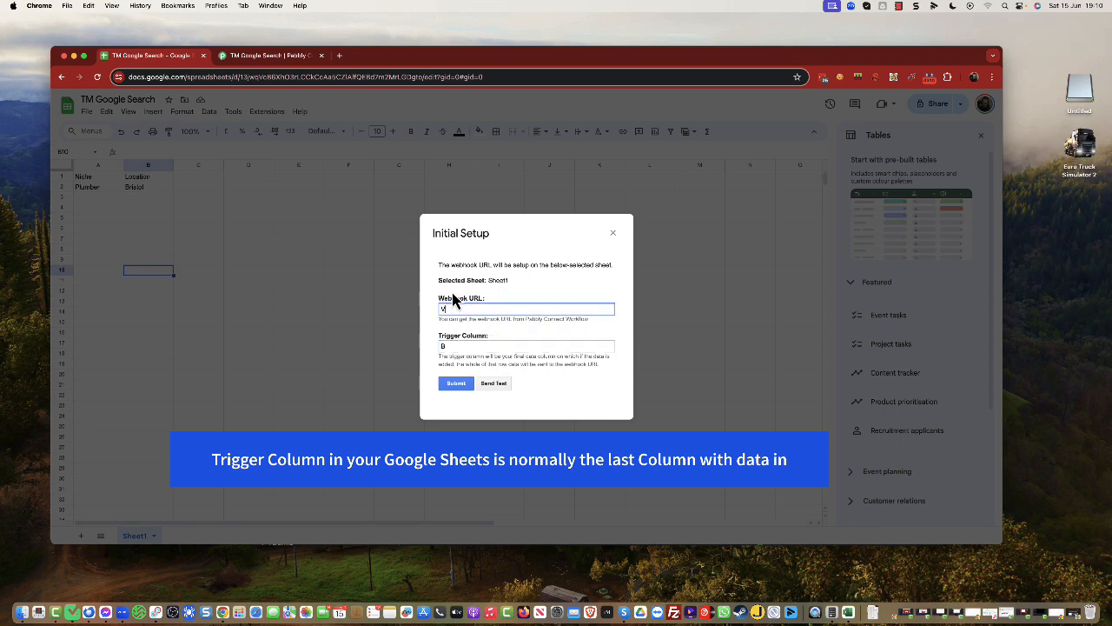
pyautogui.click(268, 57)
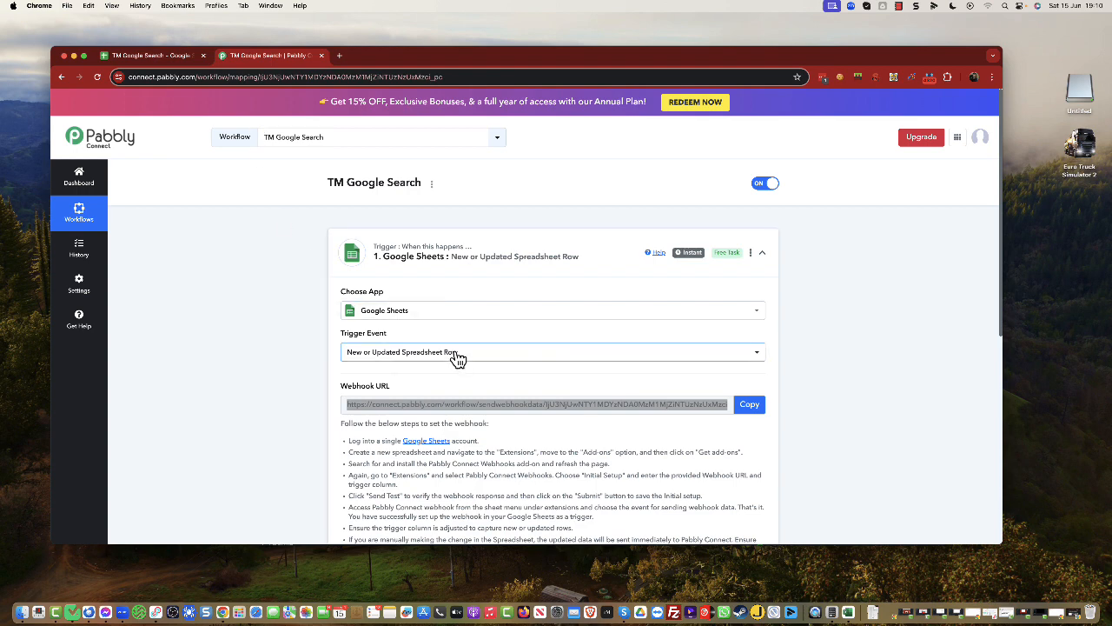
pyautogui.click(749, 404)
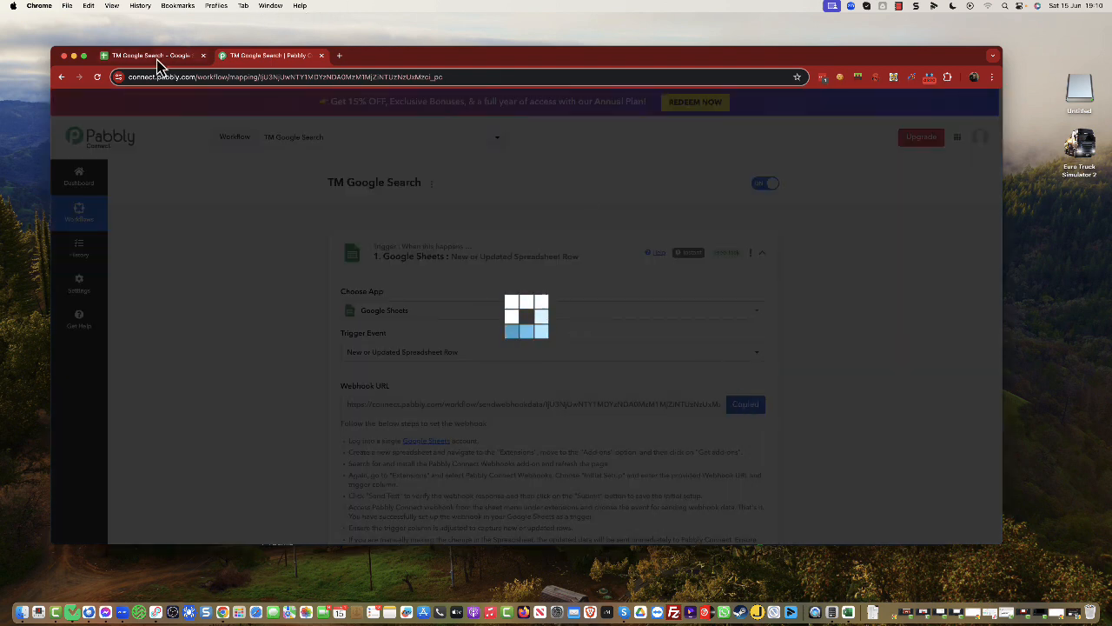
pyautogui.click(157, 59)
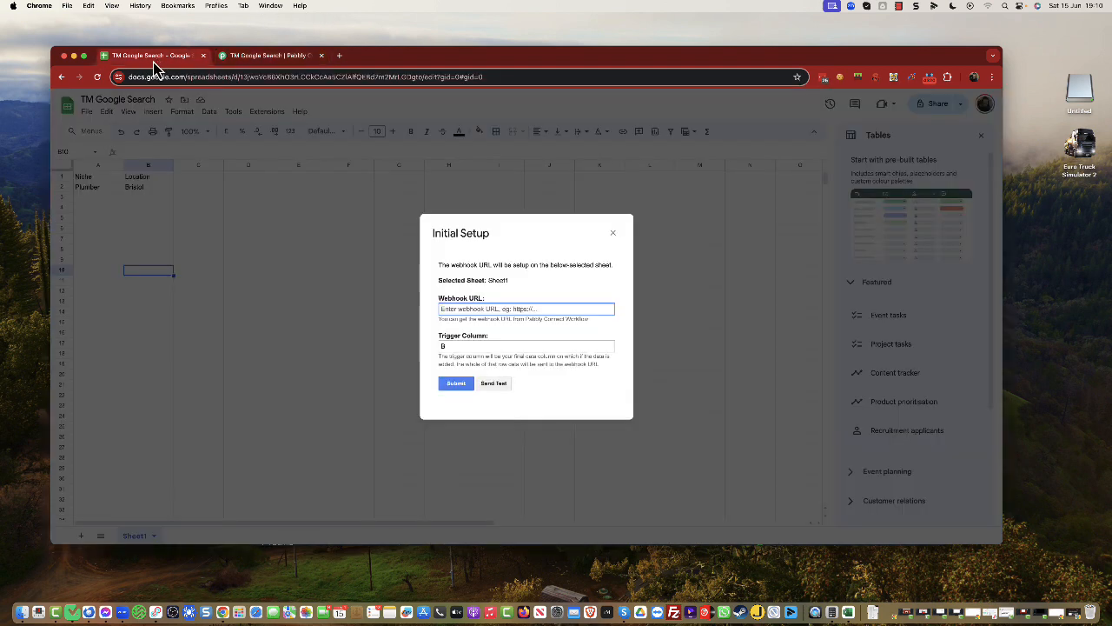
pyautogui.click(457, 309)
pyautogui.press('super+v')
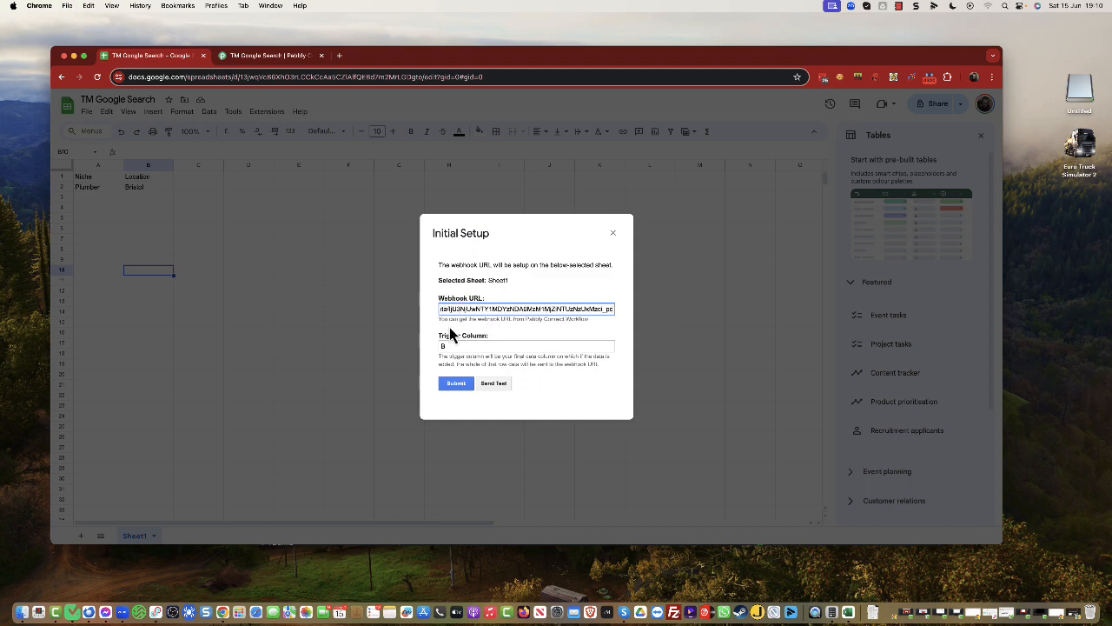
# - Send a test from the Initial Setup and check the response received in the Pabbly workflow's trigger
pyautogui.click(495, 384)
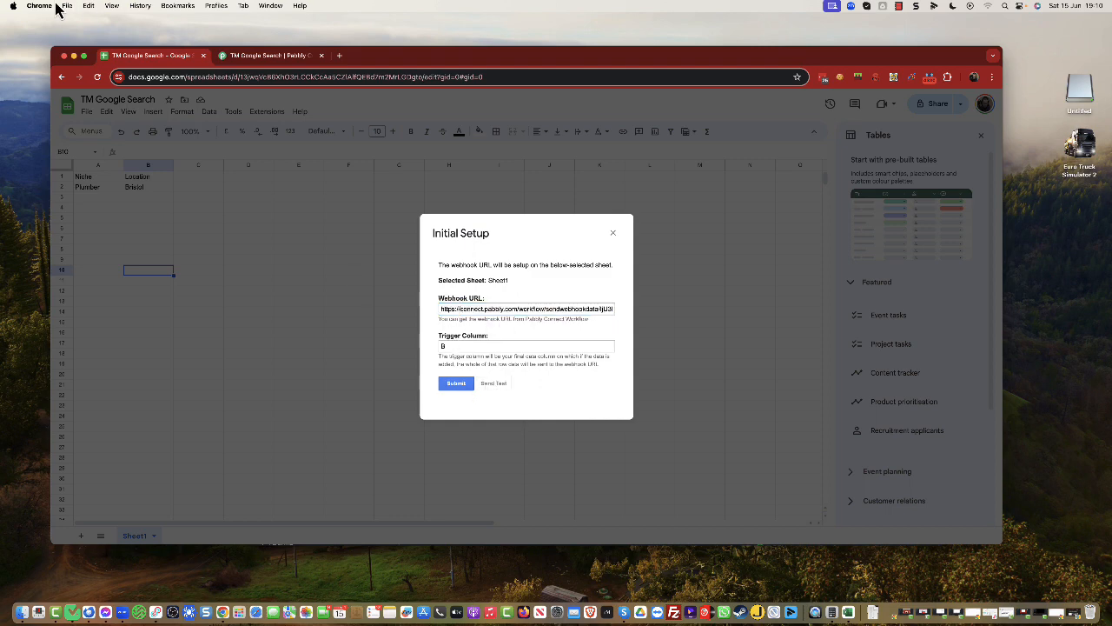
pyautogui.click(239, 56)
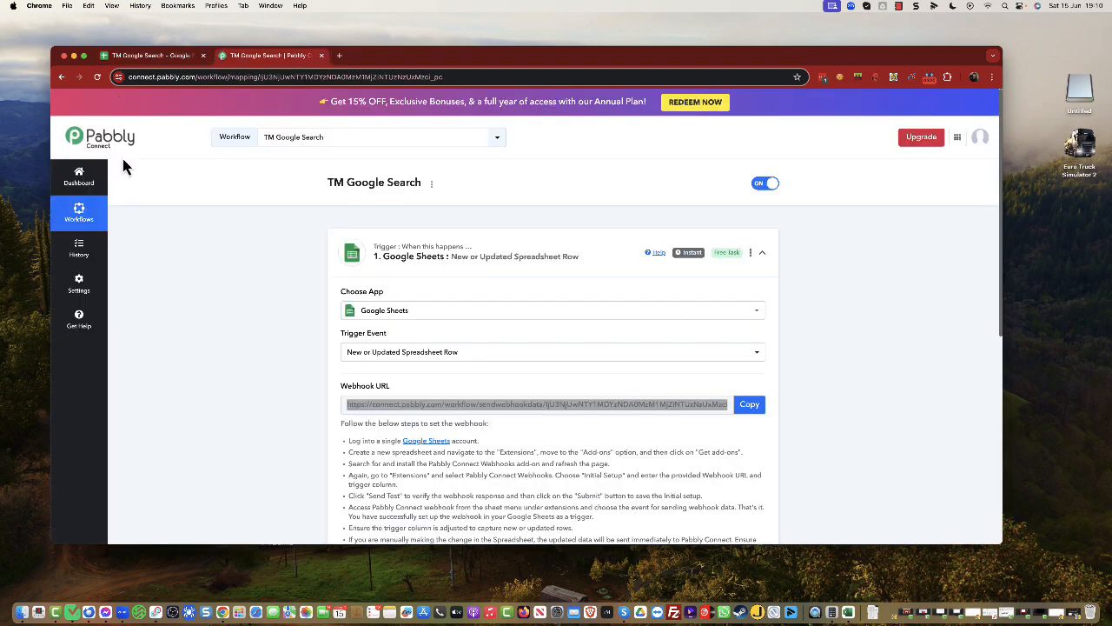
pyautogui.scroll(-5, 581, 327)
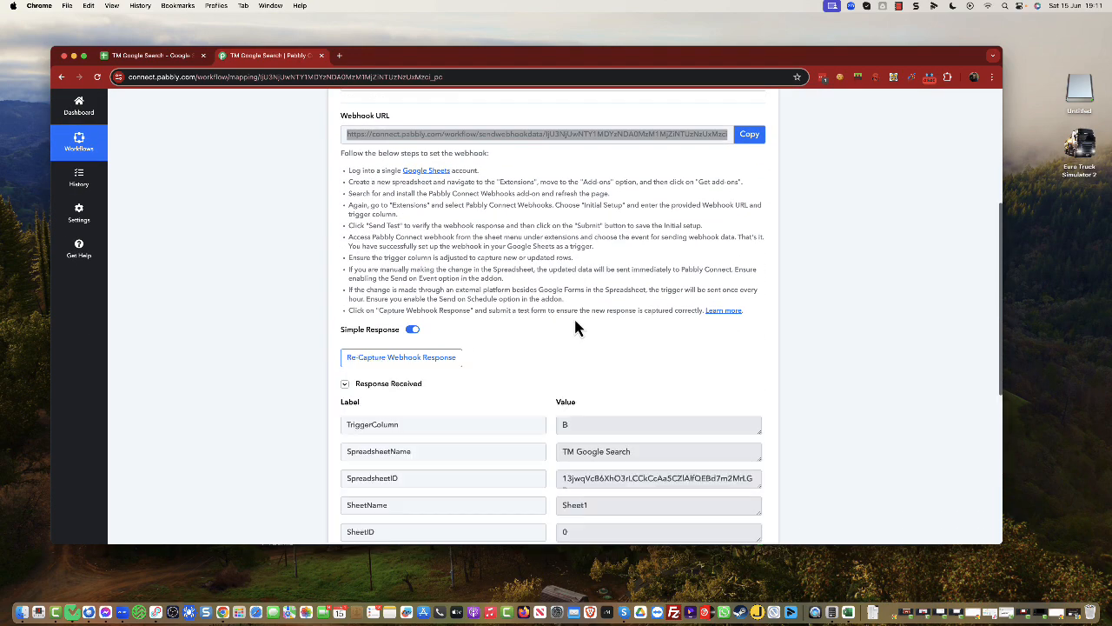
pyautogui.scroll(-5, 569, 321)
pyautogui.scroll(-1, 566, 409)
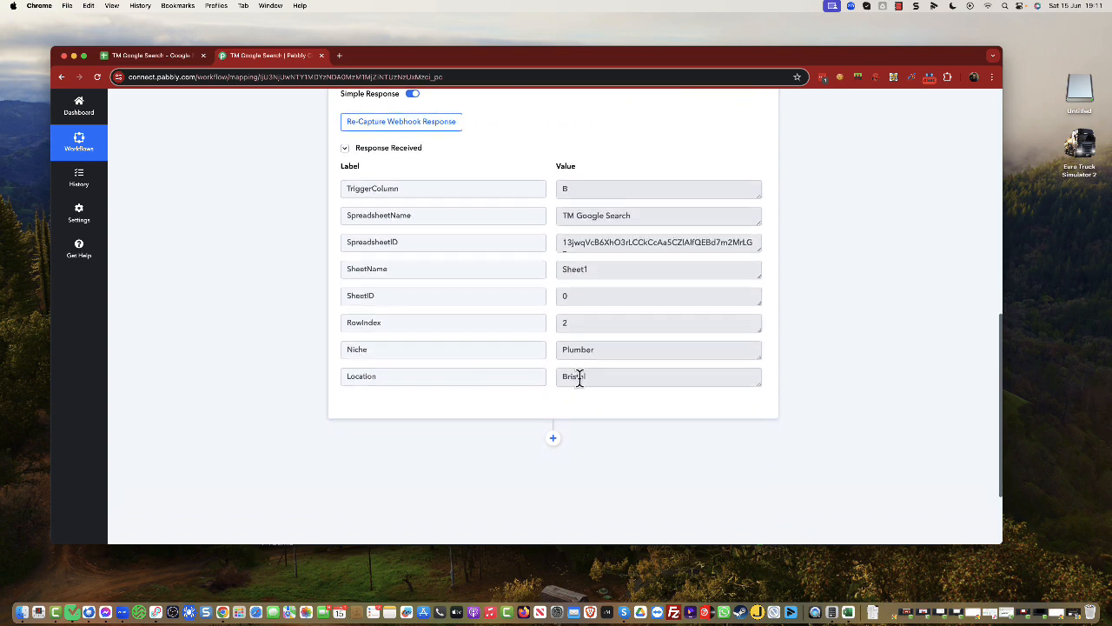
# - Add an API (Pabbly) action after the trigger with the event Execute API Request and connect it
pyautogui.click(554, 437)
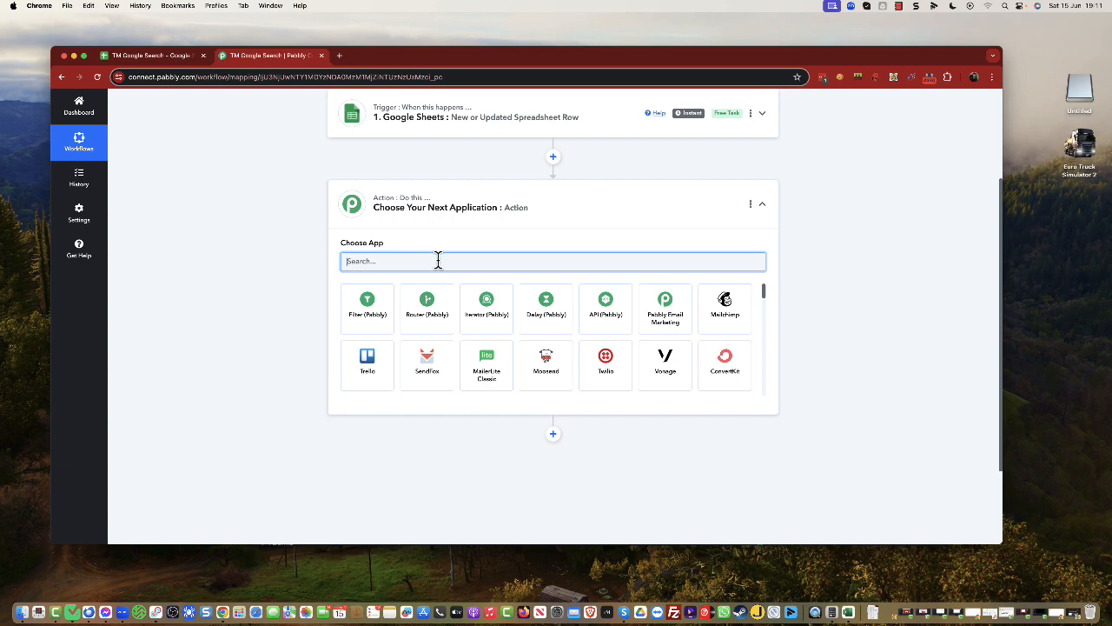
pyautogui.write('api')
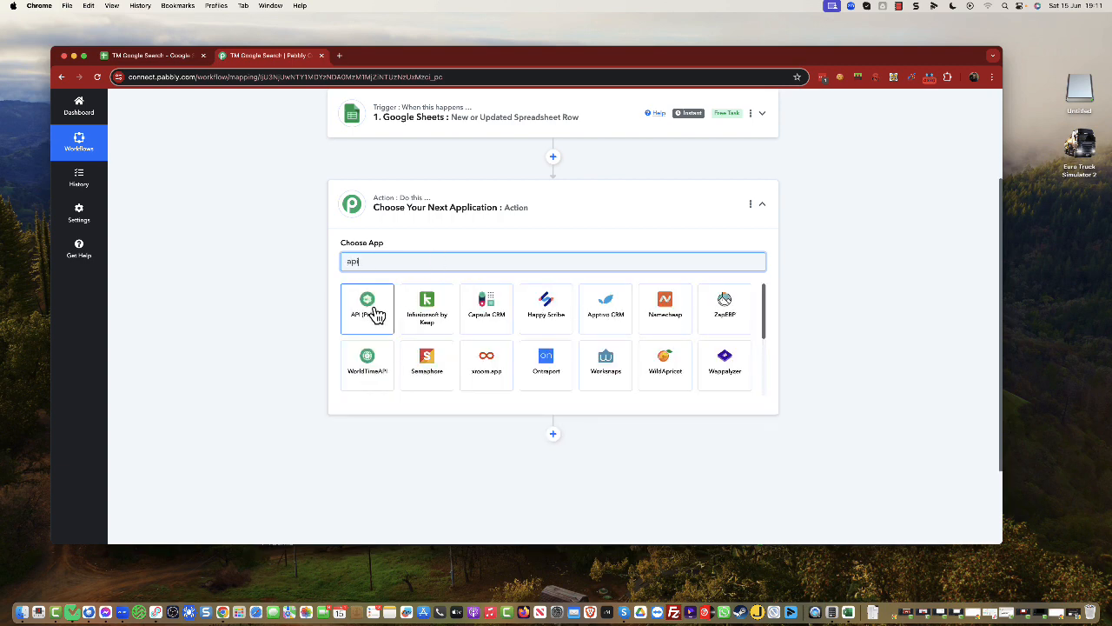
pyautogui.click(375, 314)
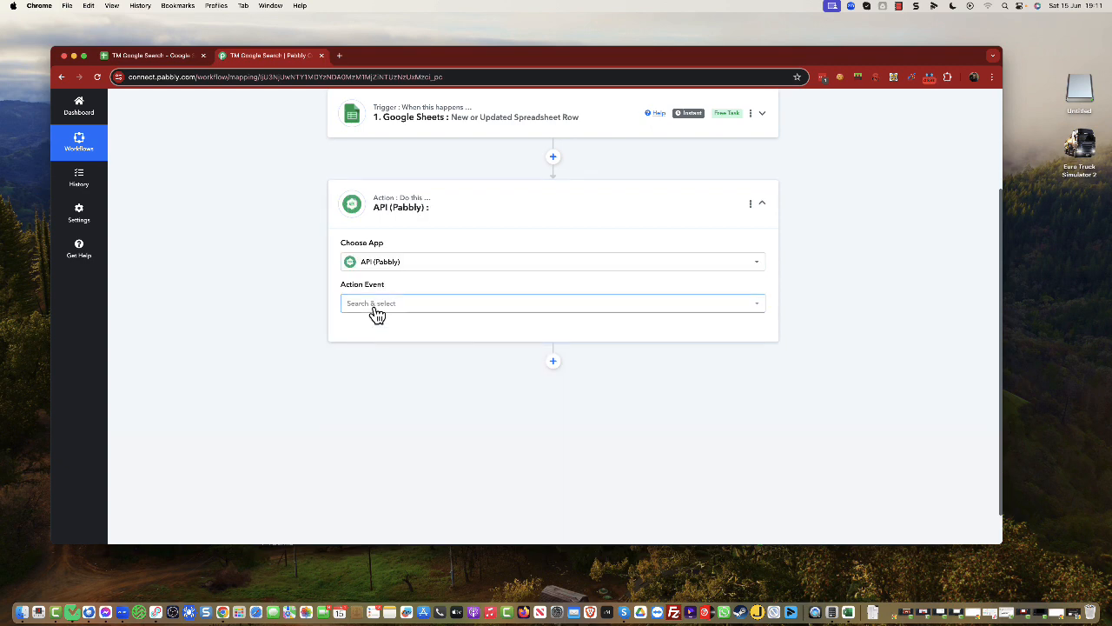
pyautogui.click(375, 305)
pyautogui.click(381, 351)
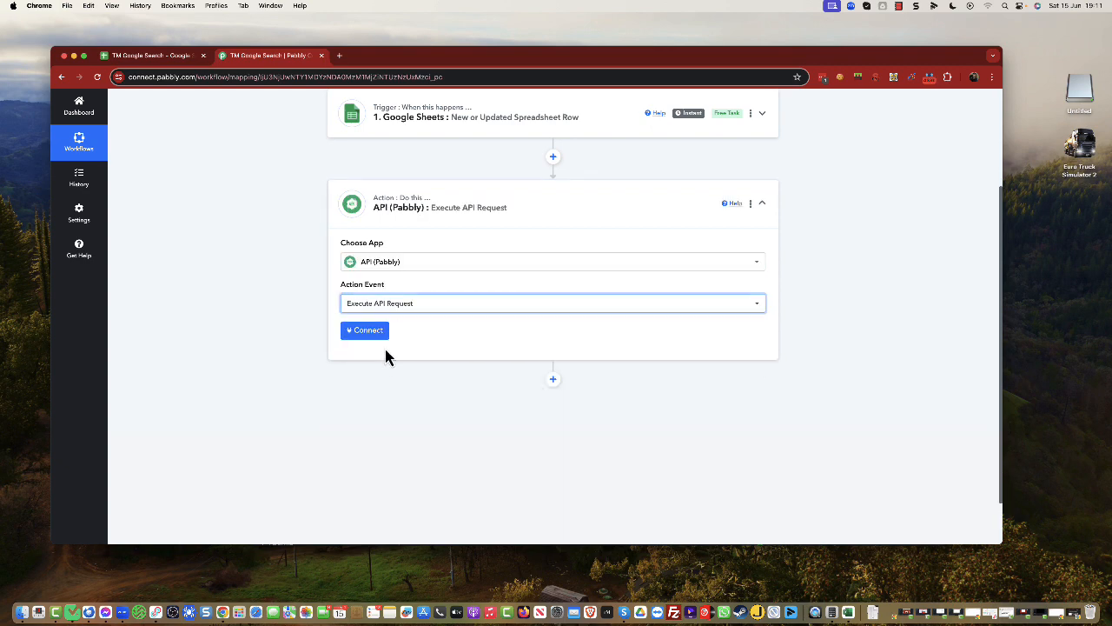
pyautogui.click(378, 337)
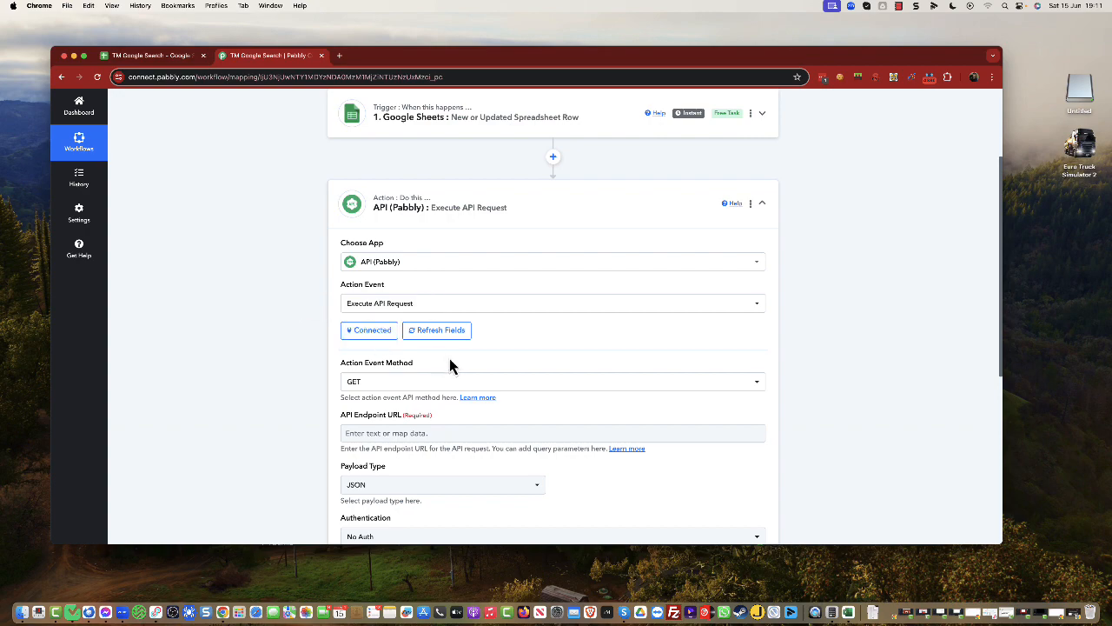
# - Set the API request's action event method to POST
pyautogui.scroll(-2, 450, 363)
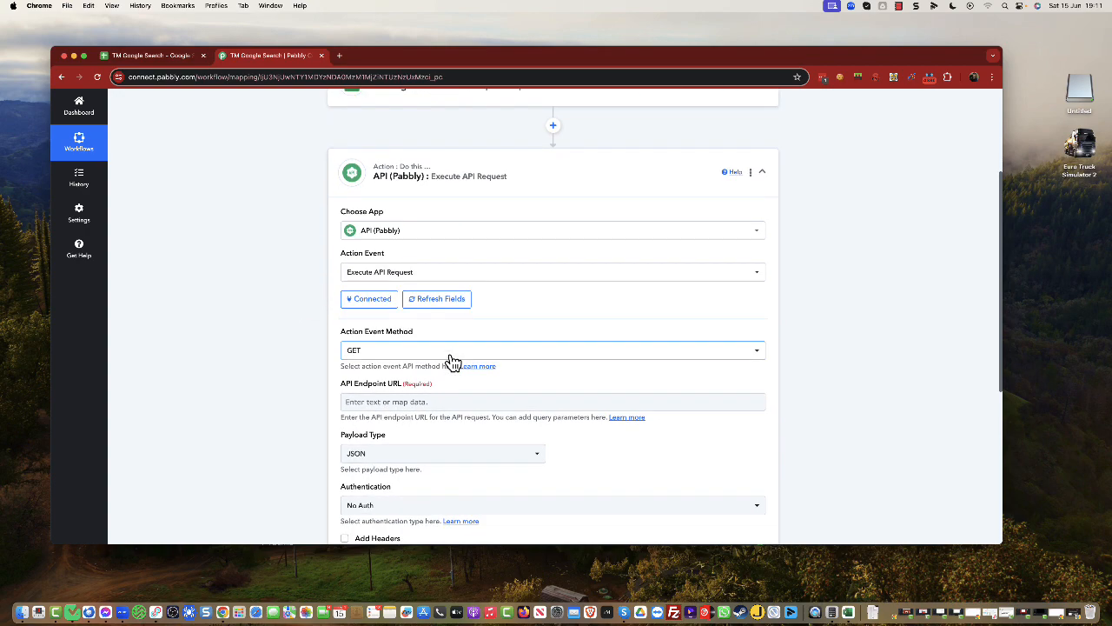
pyautogui.click(450, 350)
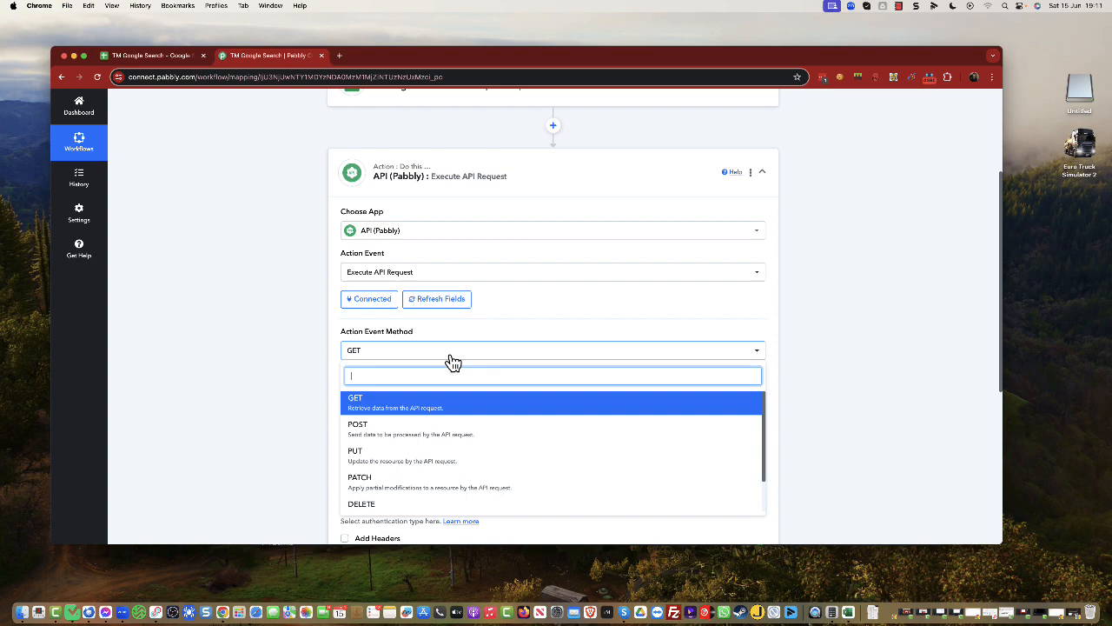
pyautogui.click(406, 439)
# - Enable parameters for the API request and map the first parameter's value to the Niche field from the Google Sheets trigger
pyautogui.scroll(-5, 406, 441)
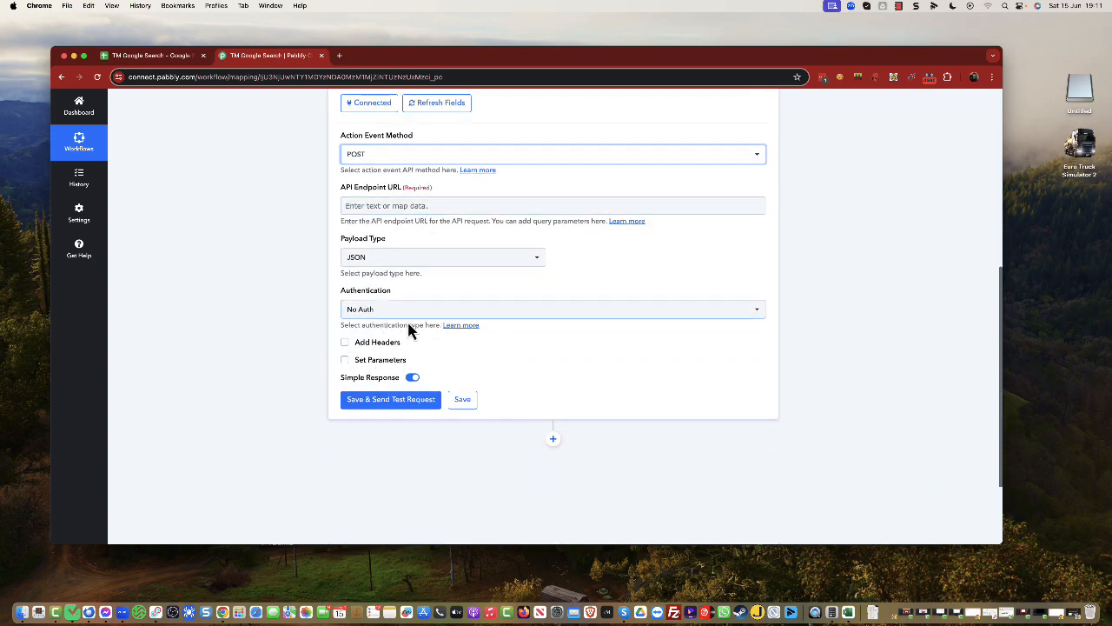
pyautogui.click(349, 363)
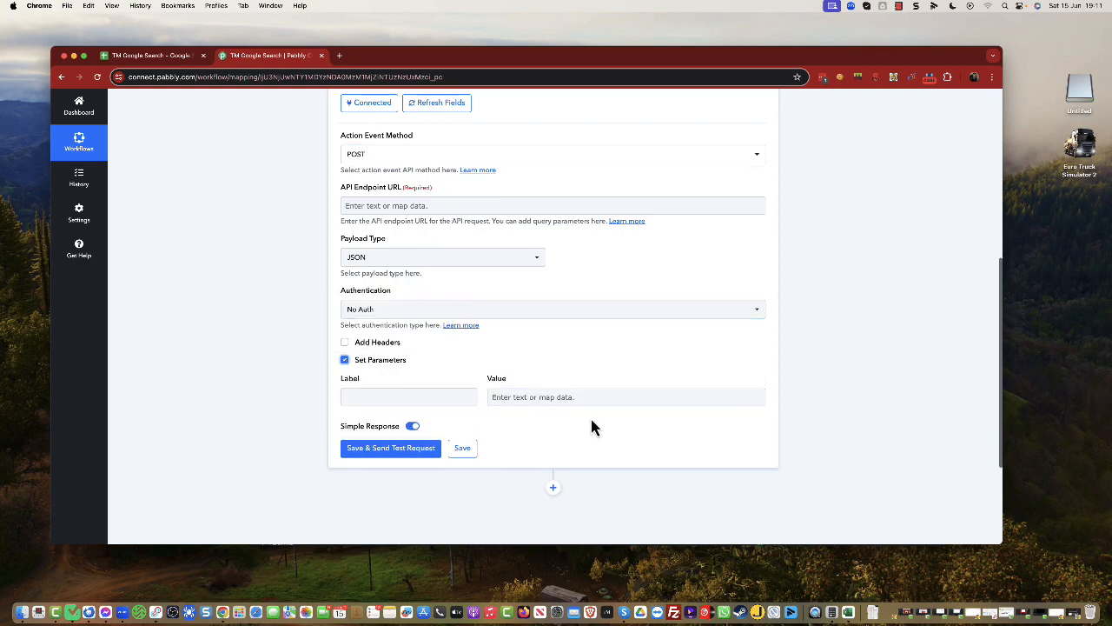
pyautogui.click(591, 397)
pyautogui.click(549, 470)
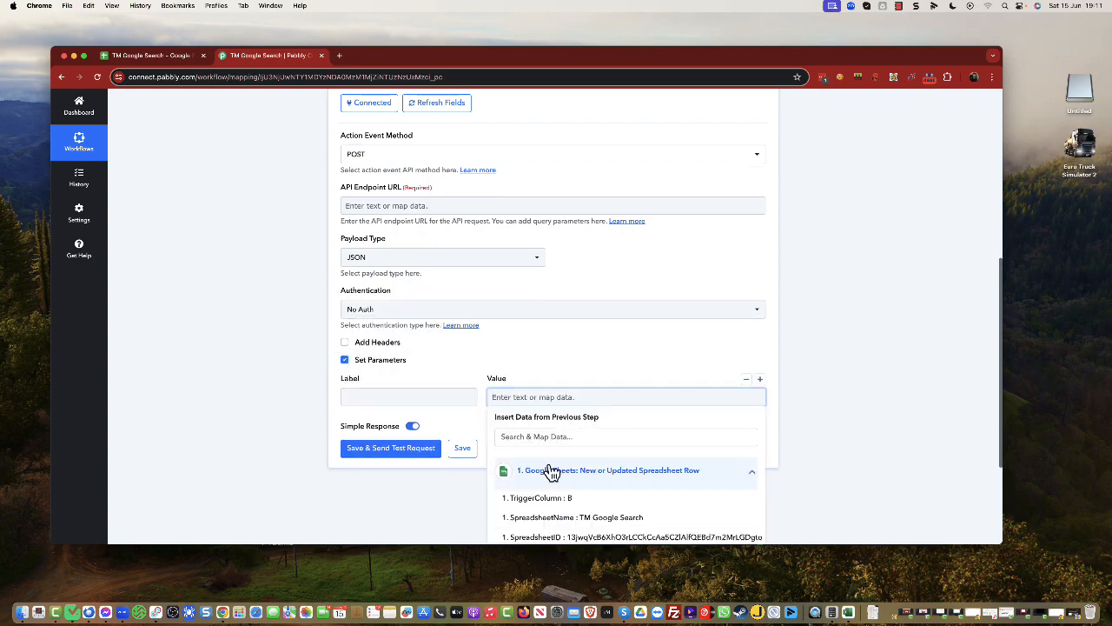
pyautogui.scroll(-3, 580, 391)
pyautogui.click(552, 449)
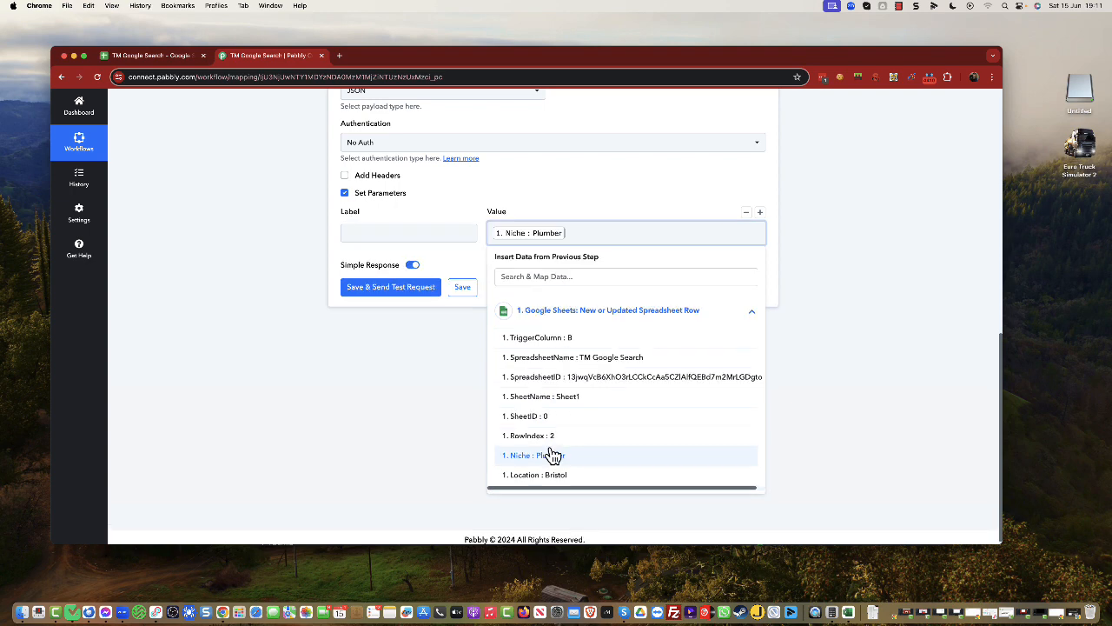
pyautogui.click(469, 384)
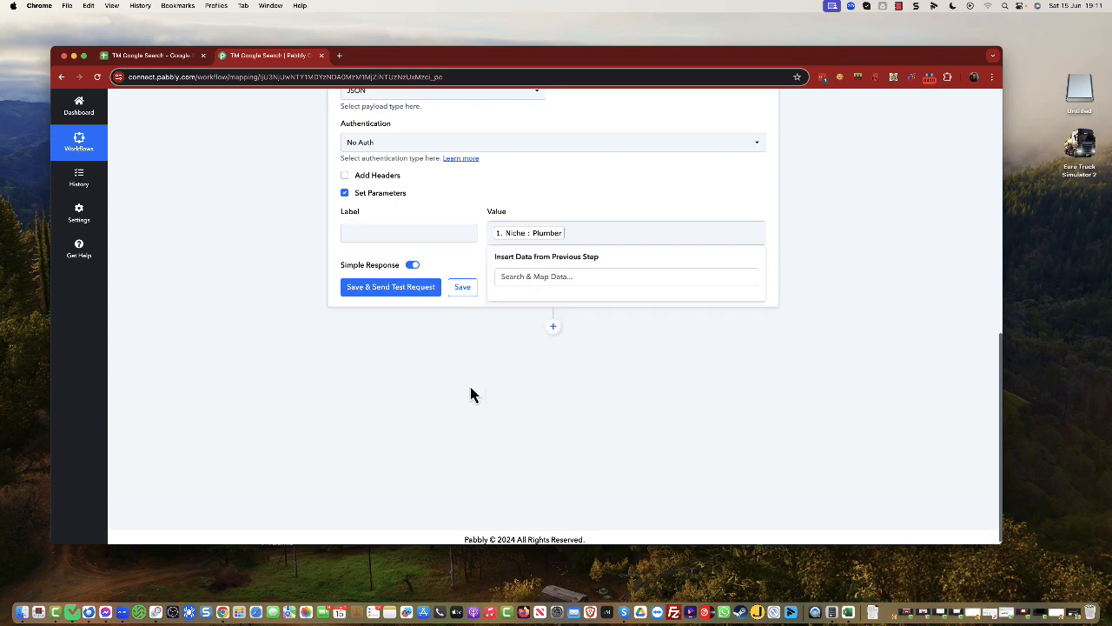
# - Add a second parameter to the API request and map its value to the Location field from the Google Sheets trigger
pyautogui.click(761, 213)
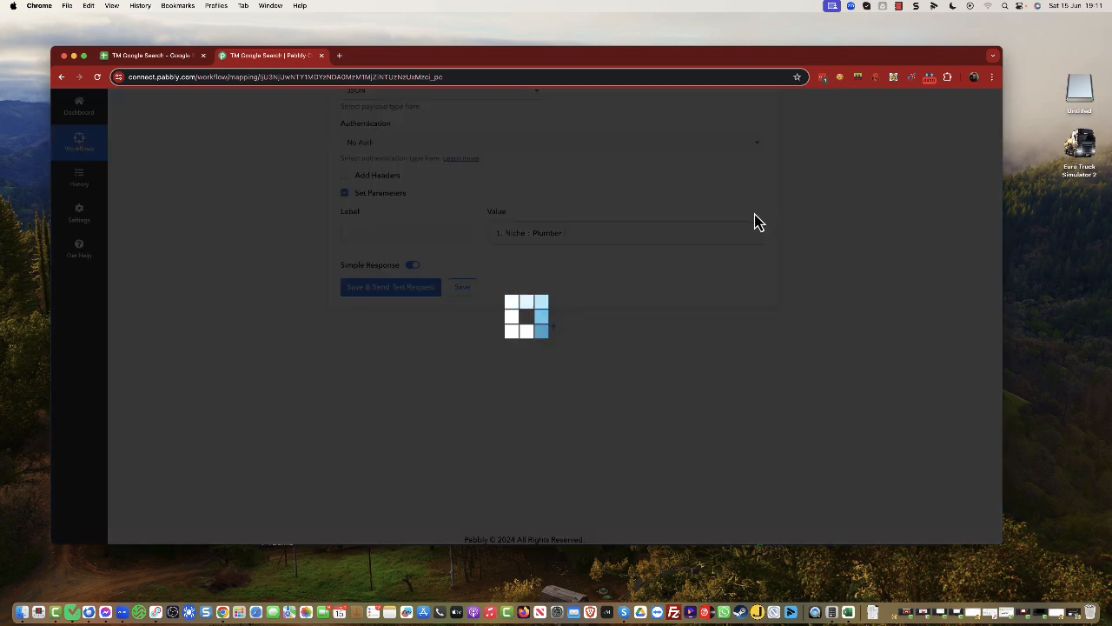
pyautogui.click(638, 279)
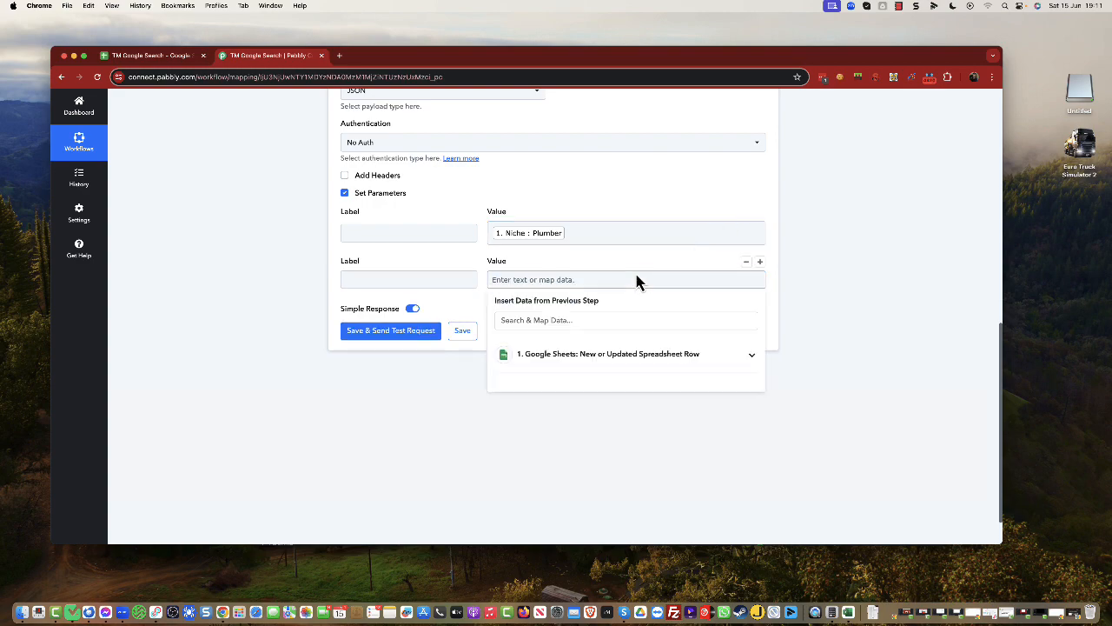
pyautogui.click(611, 356)
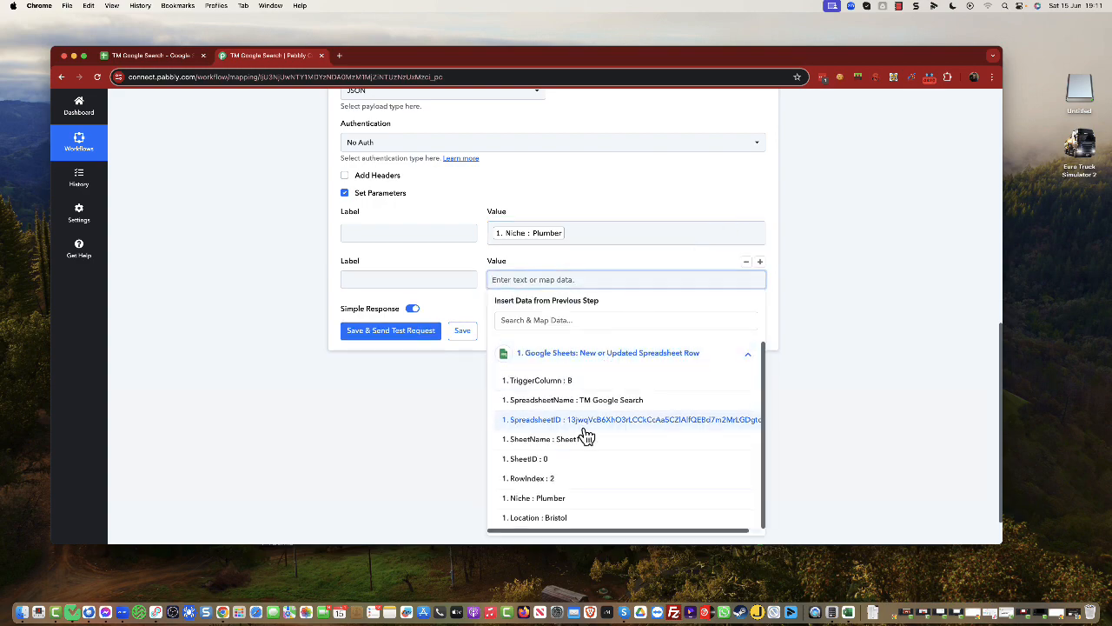
pyautogui.scroll(-1, 573, 439)
pyautogui.click(547, 470)
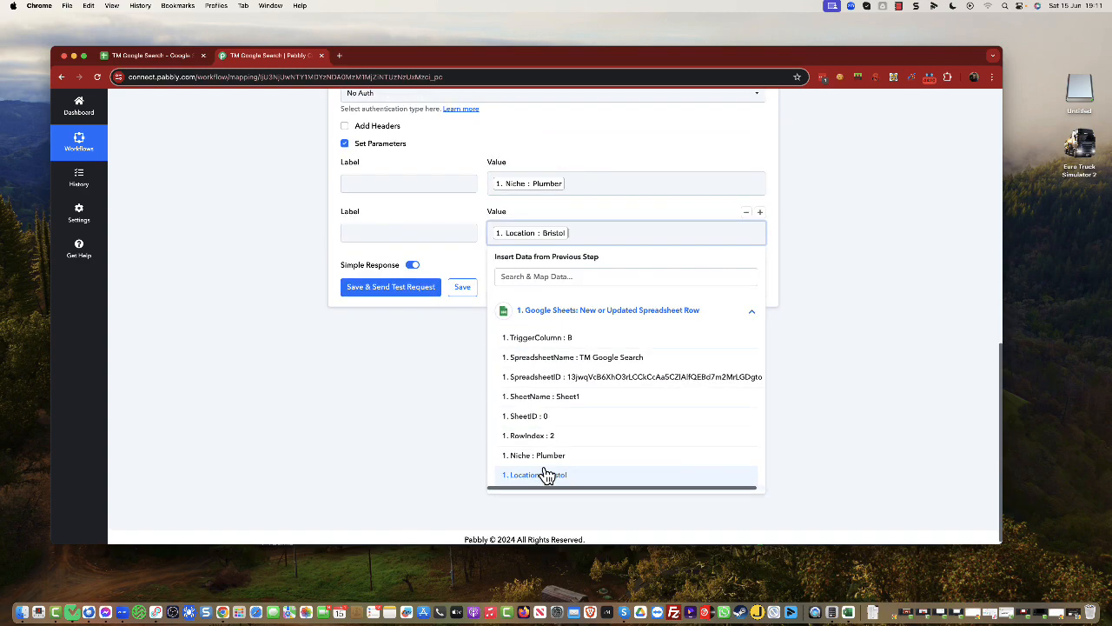
pyautogui.click(435, 423)
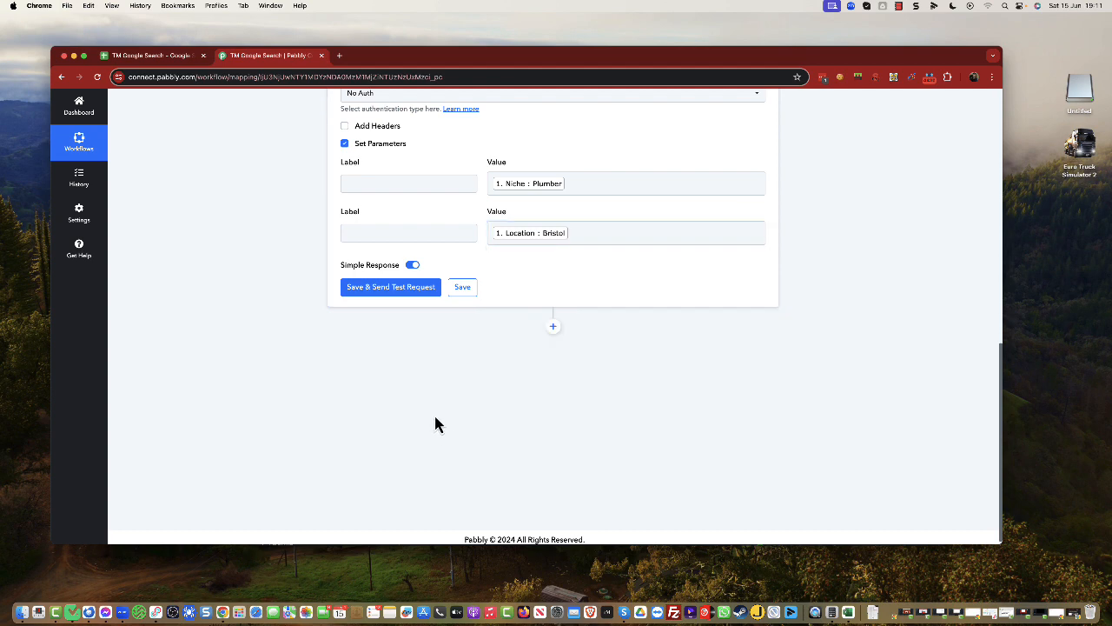
# - Label the two API request parameters Niche and Location to match their mapped values
pyautogui.click(405, 182)
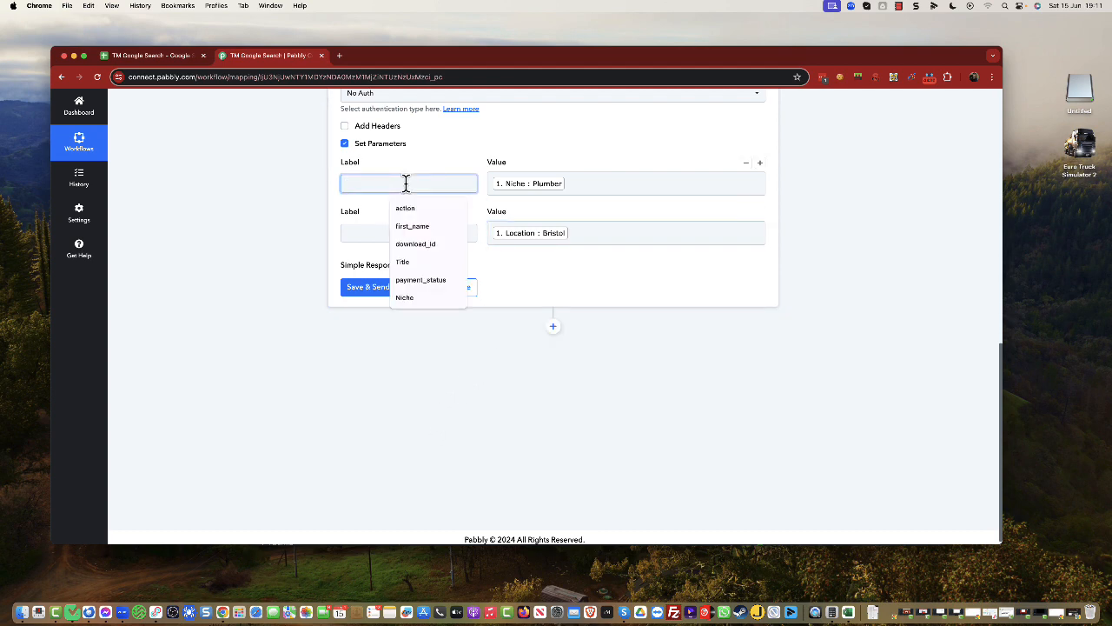
pyautogui.write('Niche')
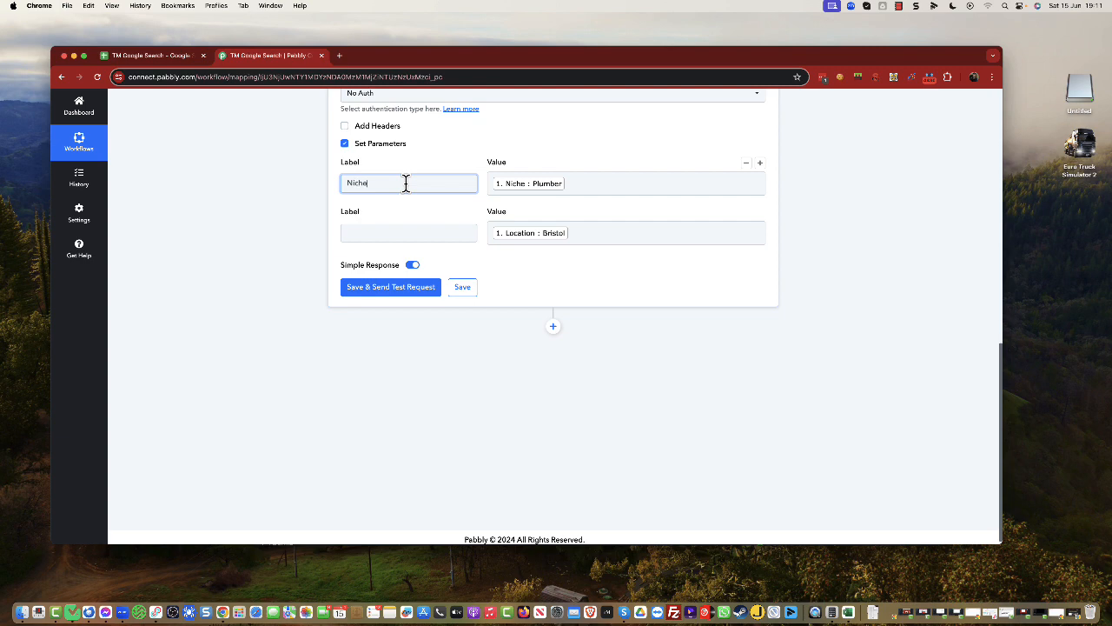
pyautogui.click(395, 228)
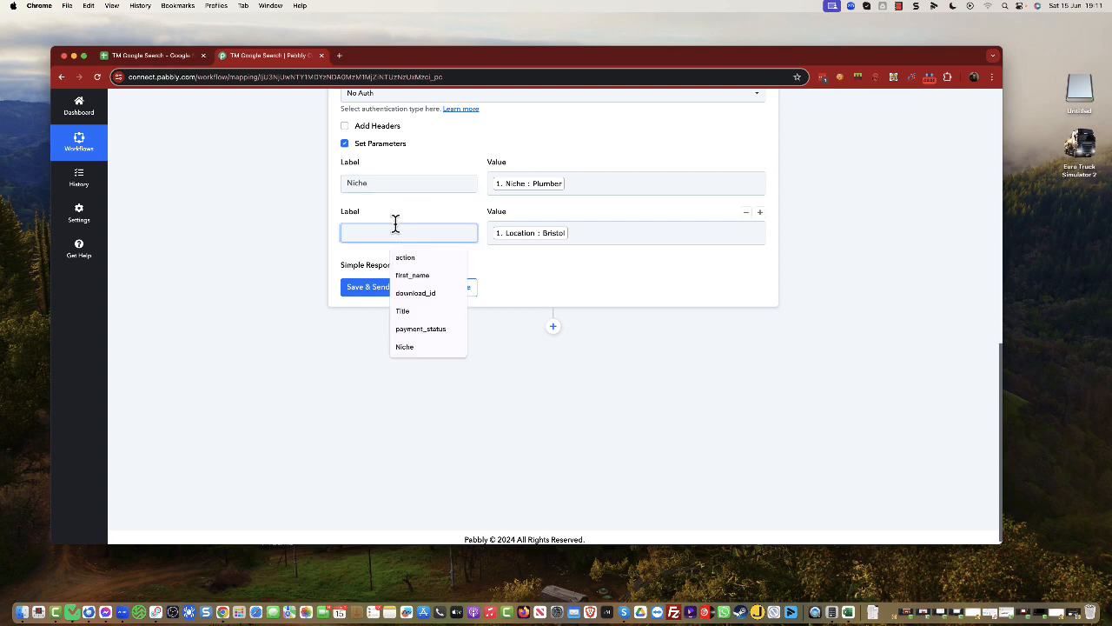
pyautogui.write('Location')
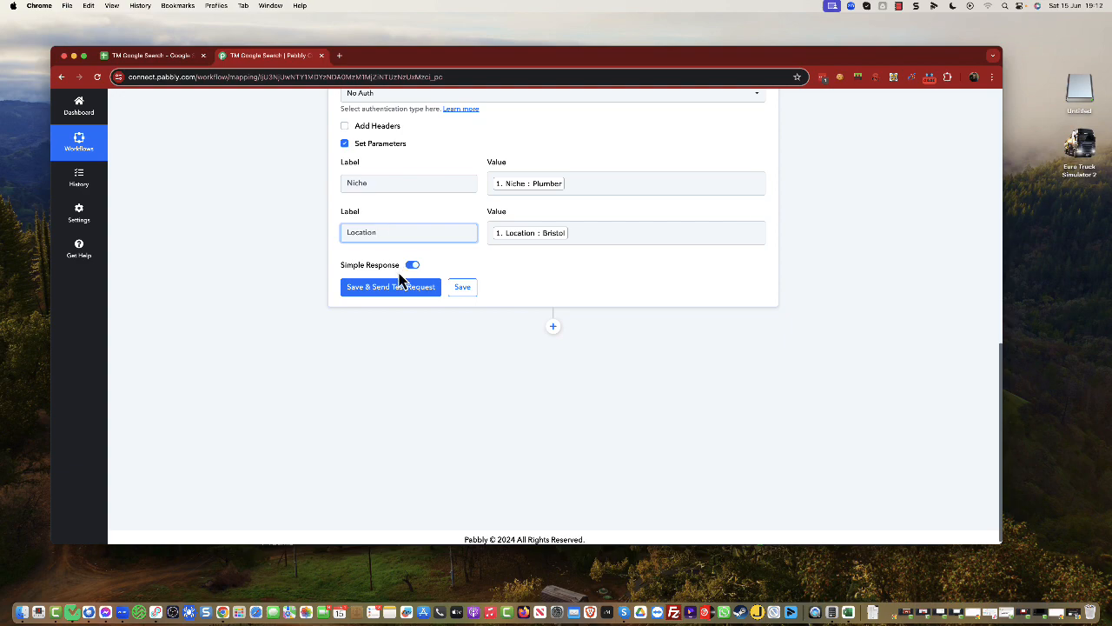
pyautogui.scroll(2, 407, 256)
pyautogui.scroll(8, 408, 256)
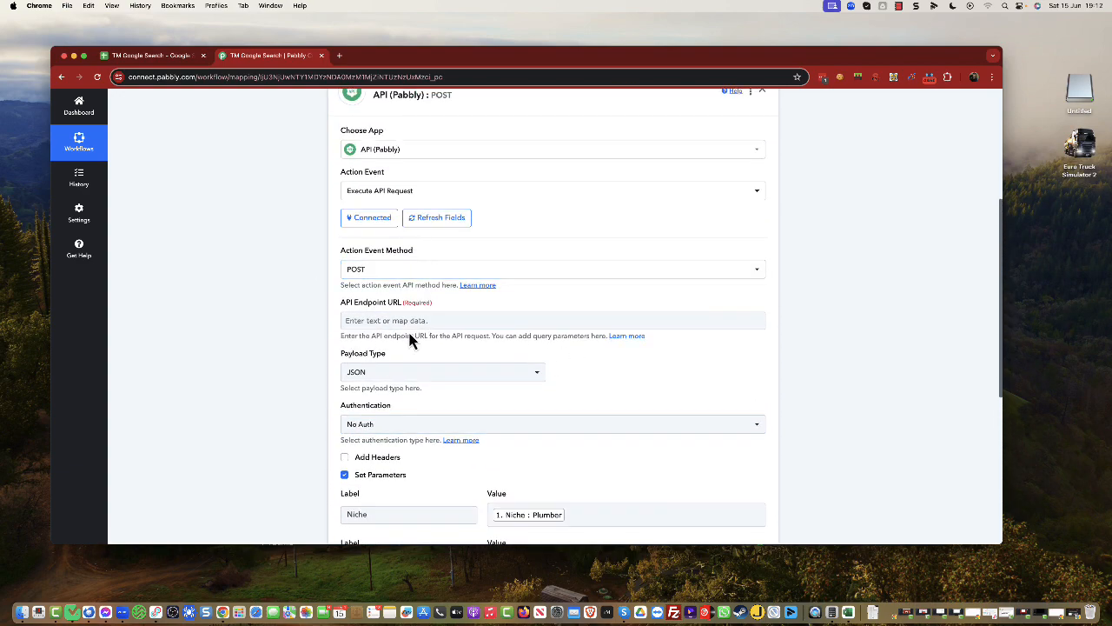
# - Switch to TaskMagic and start recording a new Web automation in 1 test tm without login, allowing Chromium's incoming network connections
pyautogui.click(72, 612)
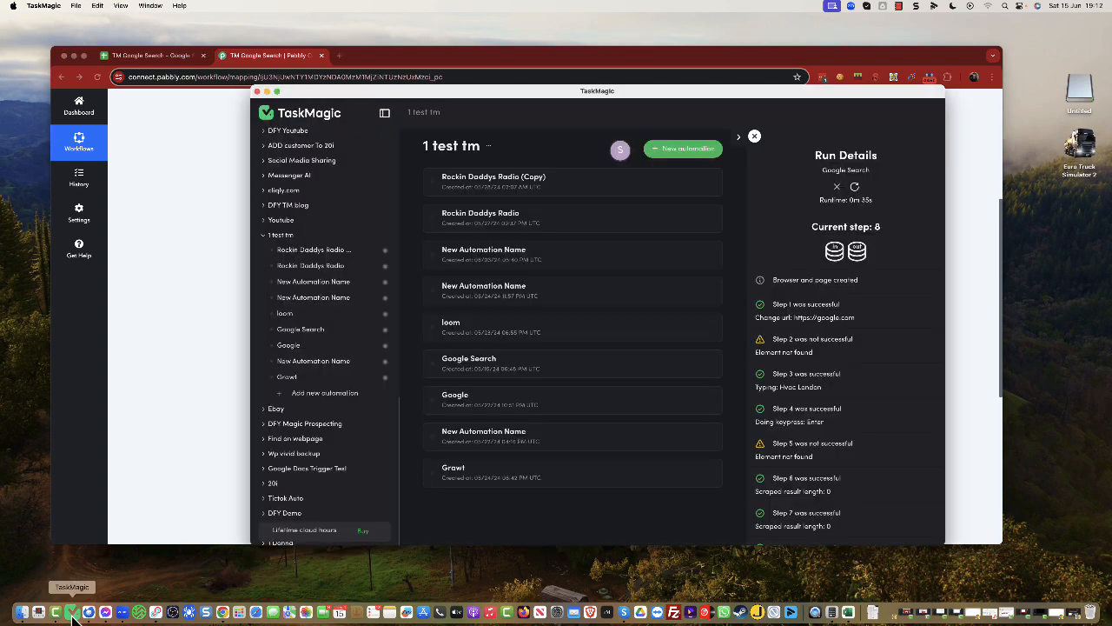
pyautogui.click(690, 152)
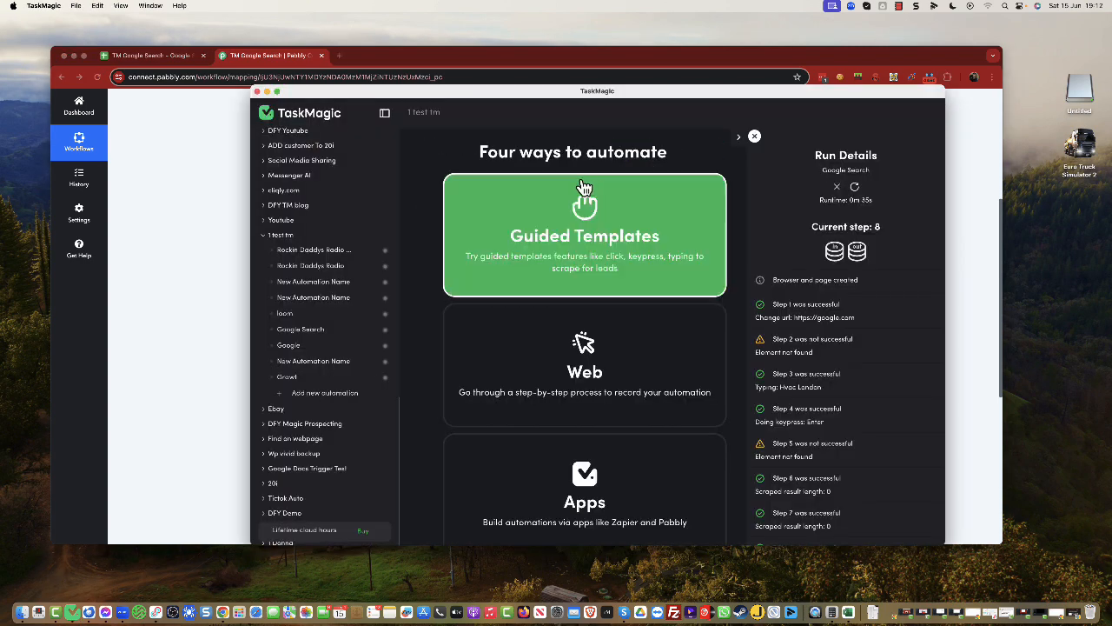
pyautogui.click(565, 345)
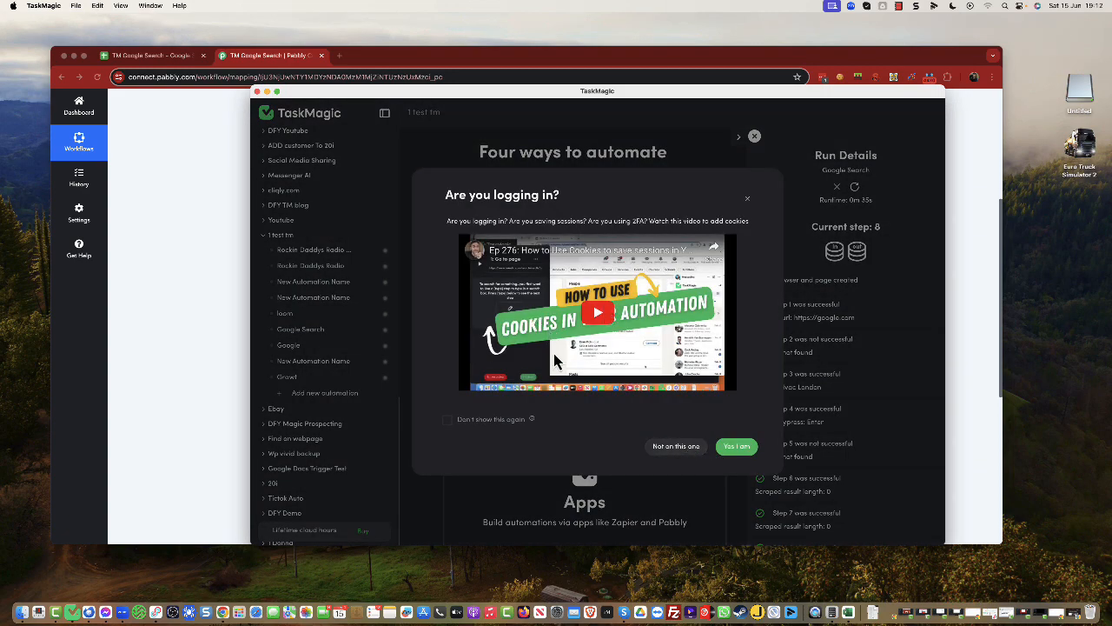
pyautogui.click(669, 447)
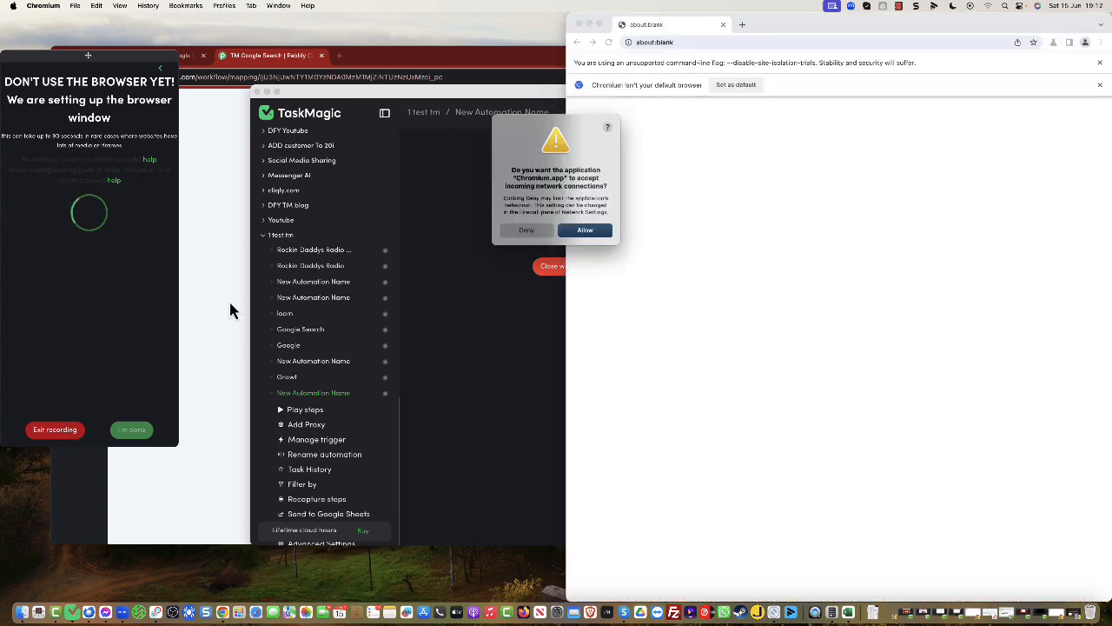
pyautogui.click(597, 233)
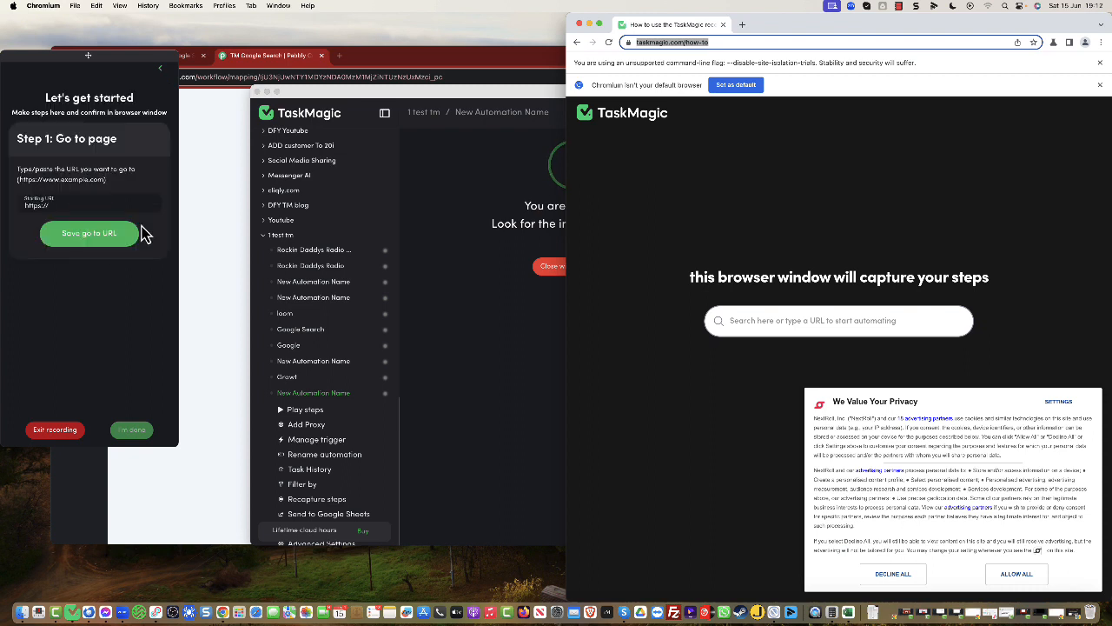
pyautogui.click(94, 209)
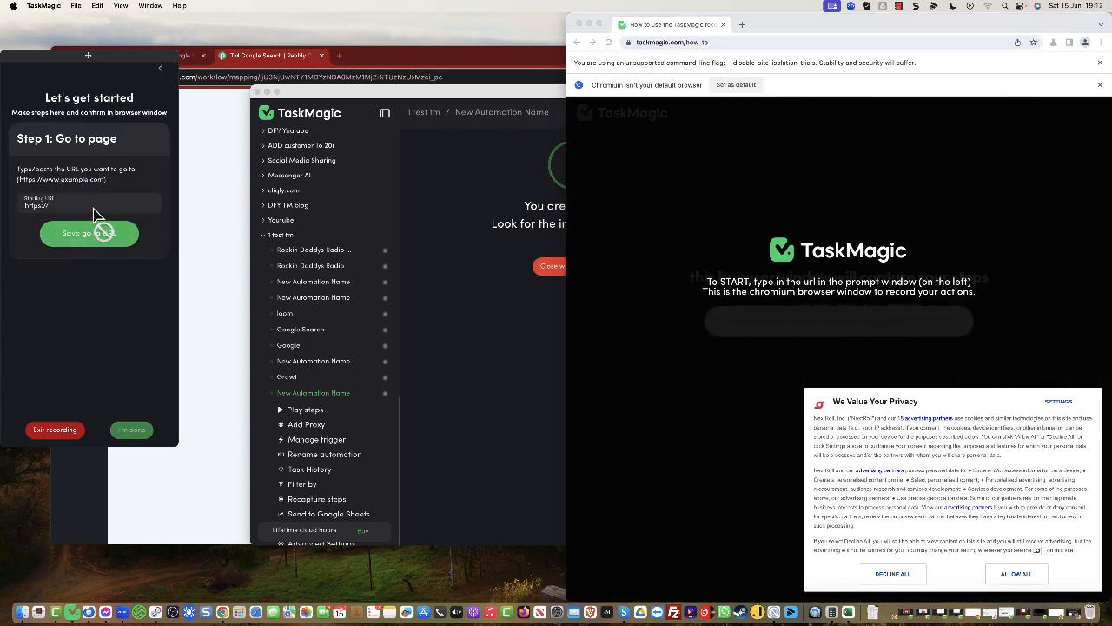
pyautogui.write('google.com')
pyautogui.click(87, 233)
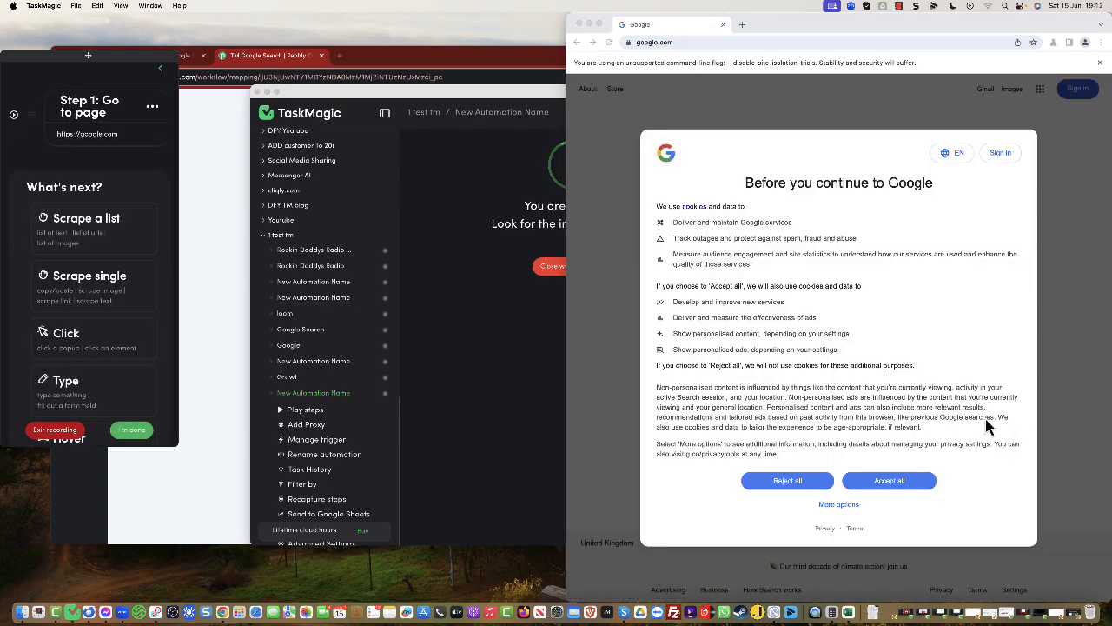
# - Accept all of Google's cookies in the recording browser and confirm the suggested click step
pyautogui.click(890, 489)
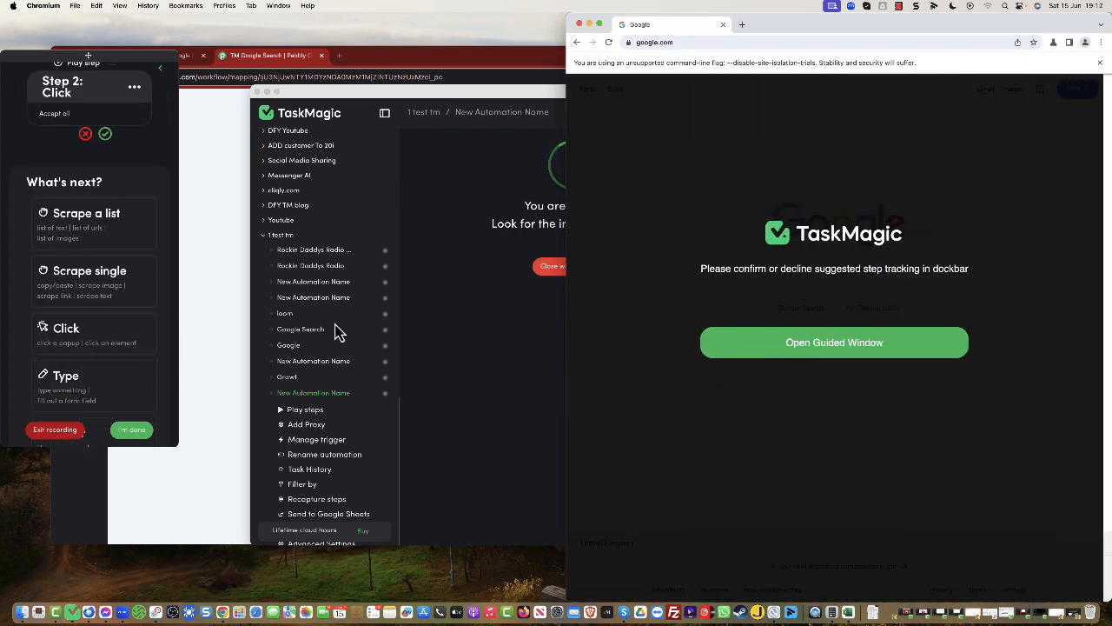
pyautogui.scroll(3, 150, 317)
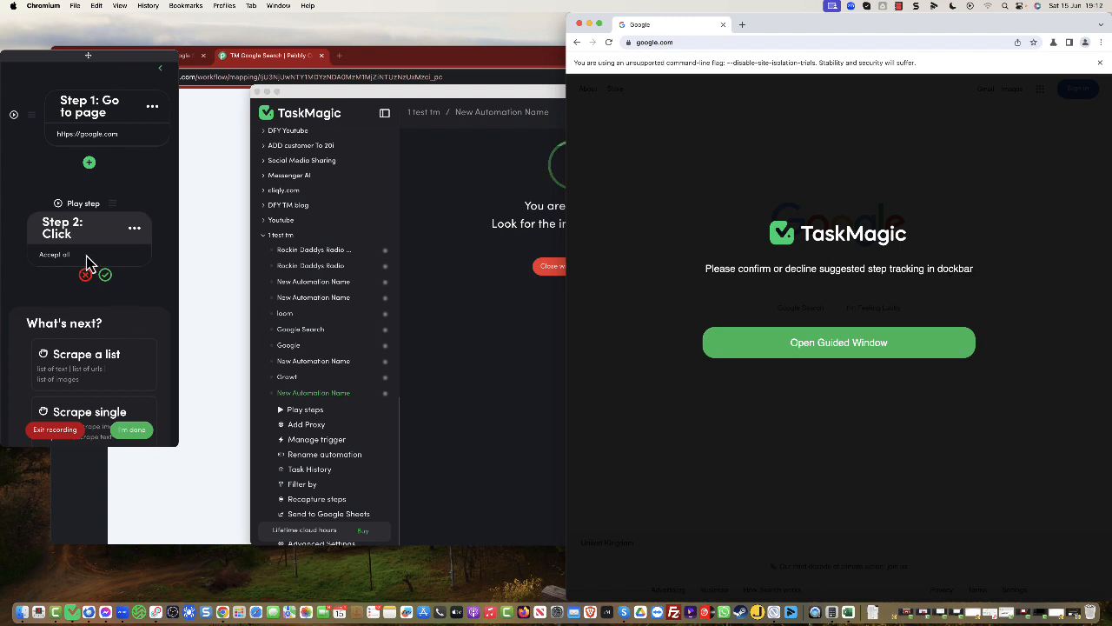
pyautogui.click(104, 277)
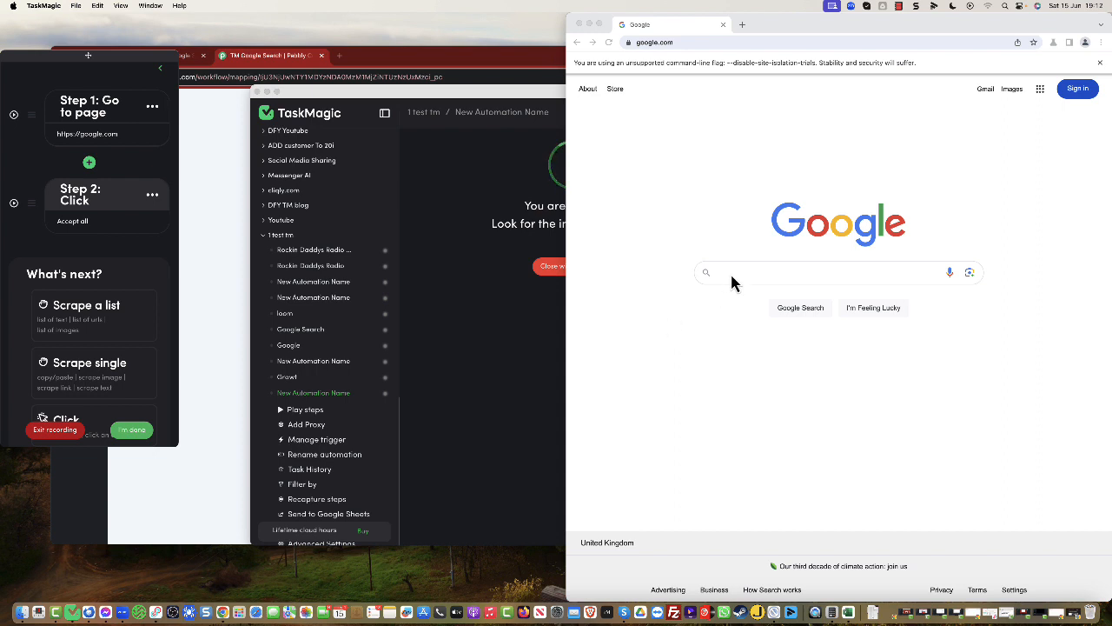
# - Search Google for "Plumber London" in the recording browser and confirm the suggested Type and Enter keypress steps
pyautogui.click(731, 274)
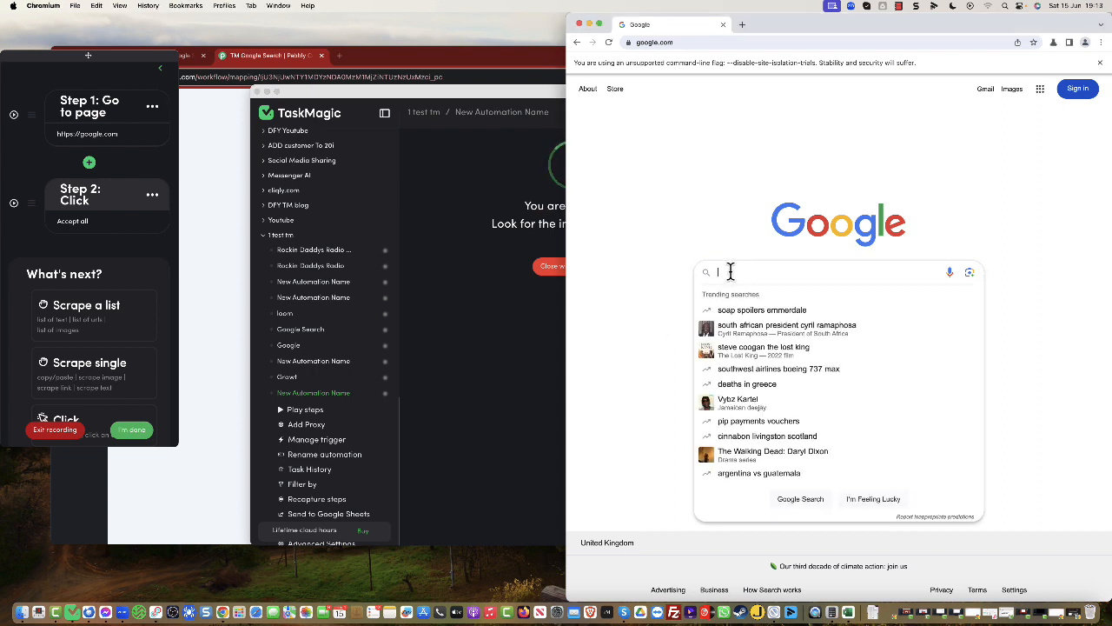
pyautogui.write('Plumber')
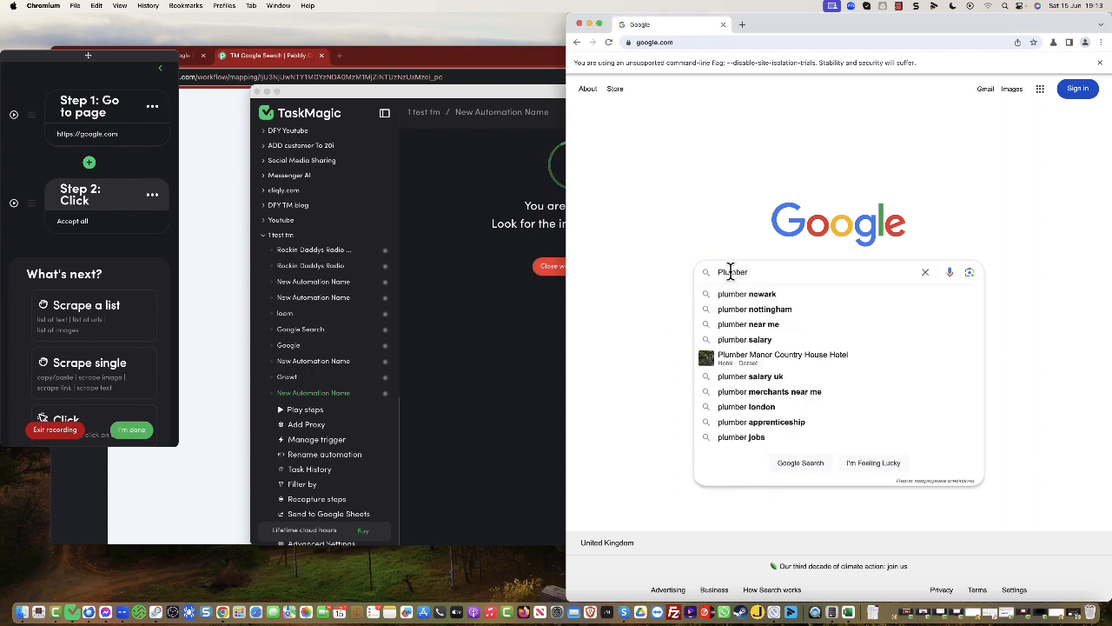
pyautogui.write(' London')
pyautogui.press('Return')
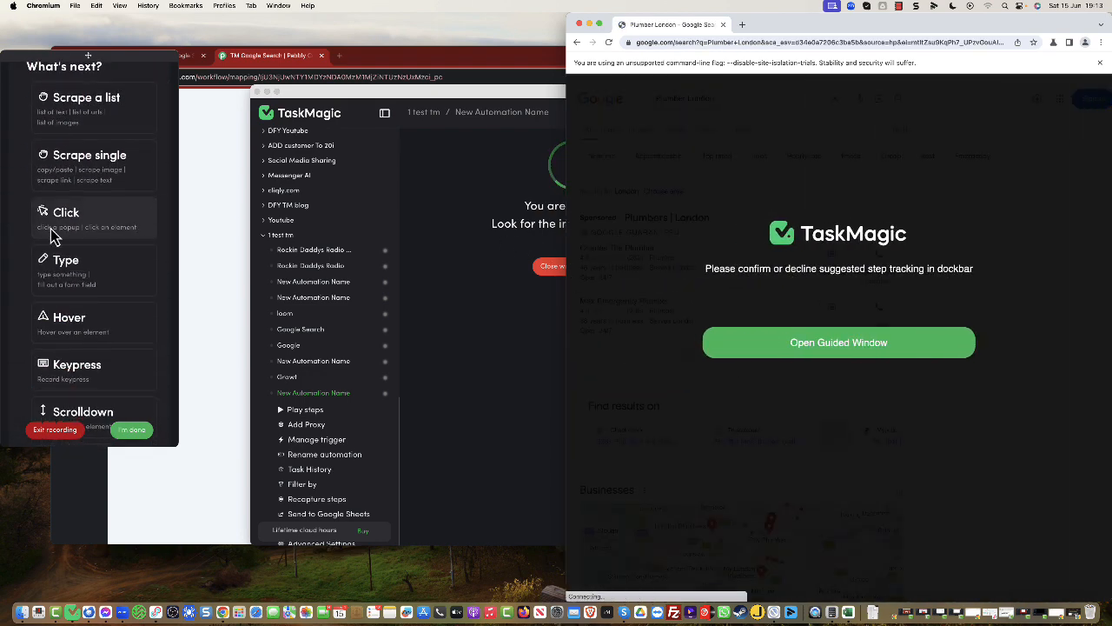
pyautogui.scroll(10, 52, 236)
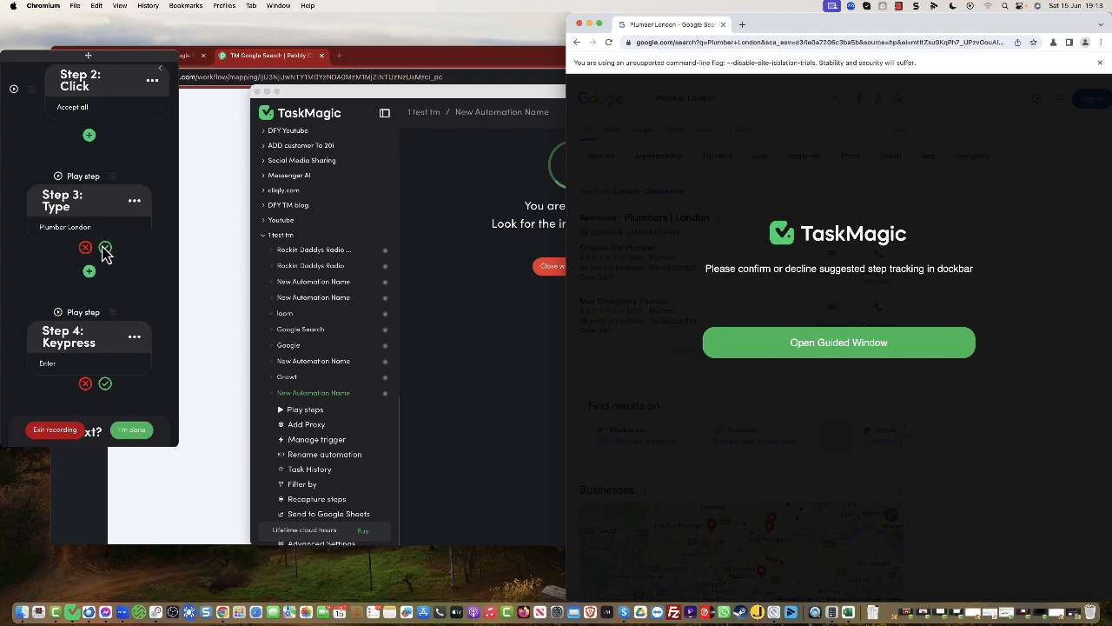
pyautogui.click(105, 249)
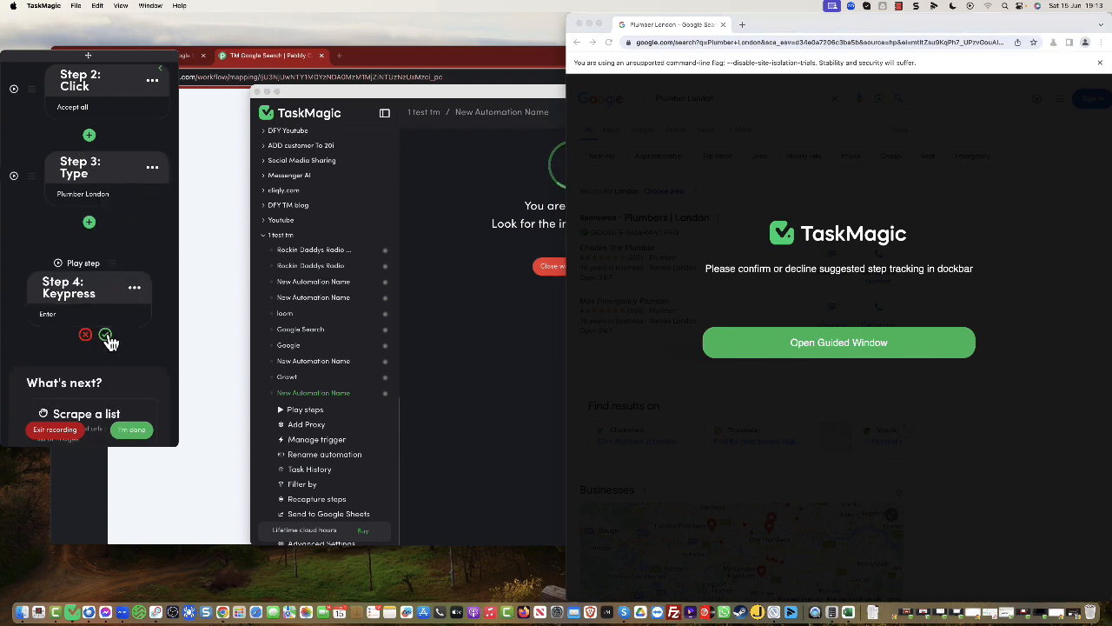
pyautogui.click(105, 335)
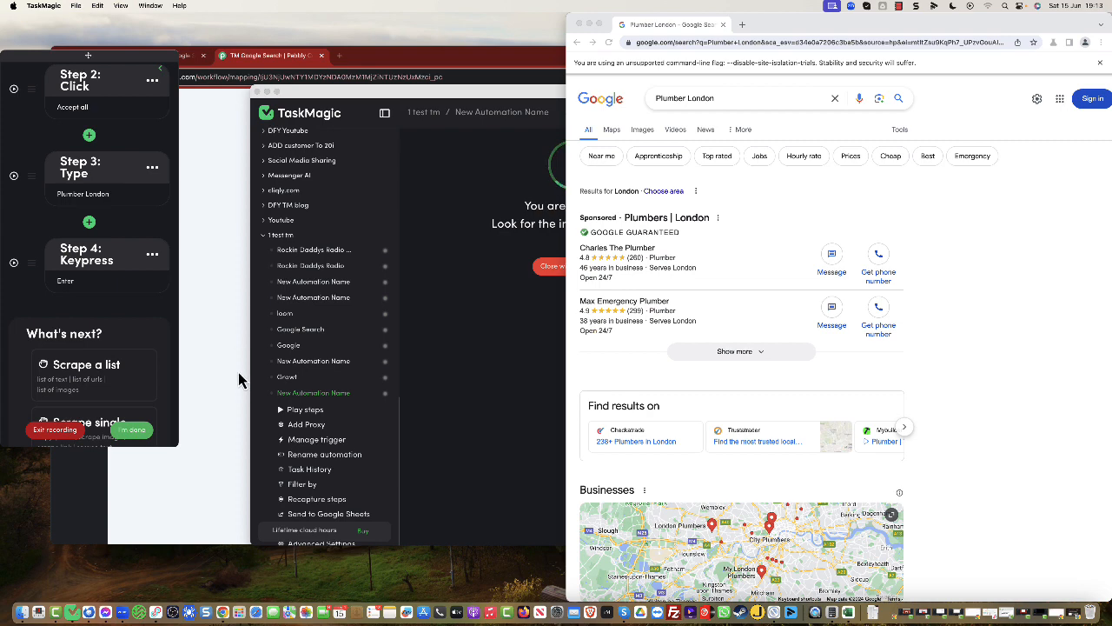
# - Add a Delay step after the Enter keypress and finish the recording
pyautogui.scroll(-3, 122, 330)
pyautogui.scroll(-10, 137, 275)
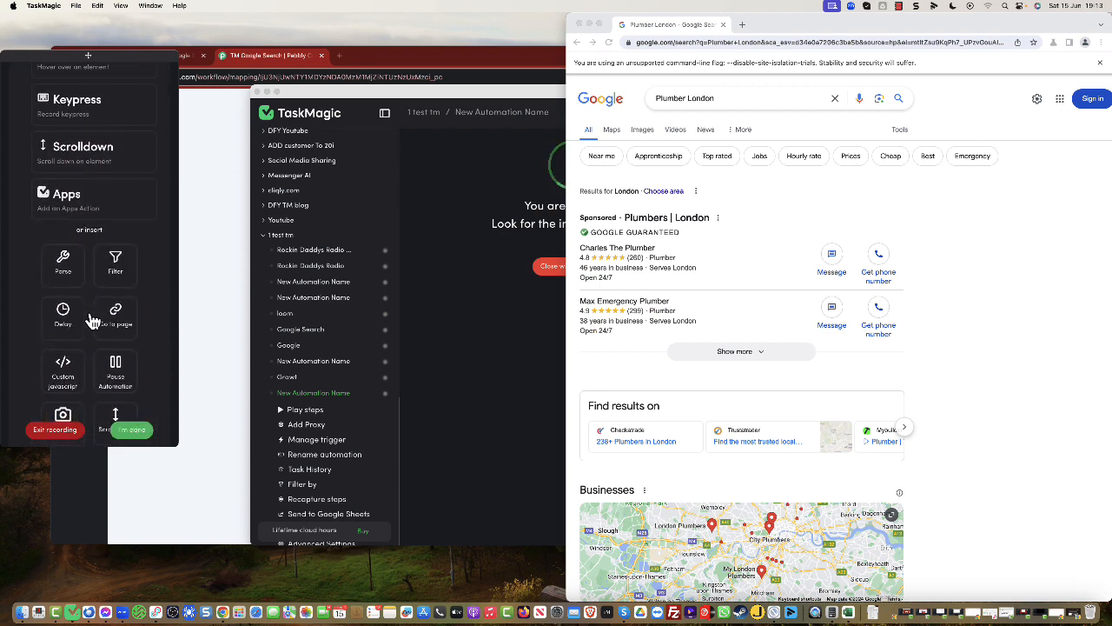
pyautogui.click(83, 319)
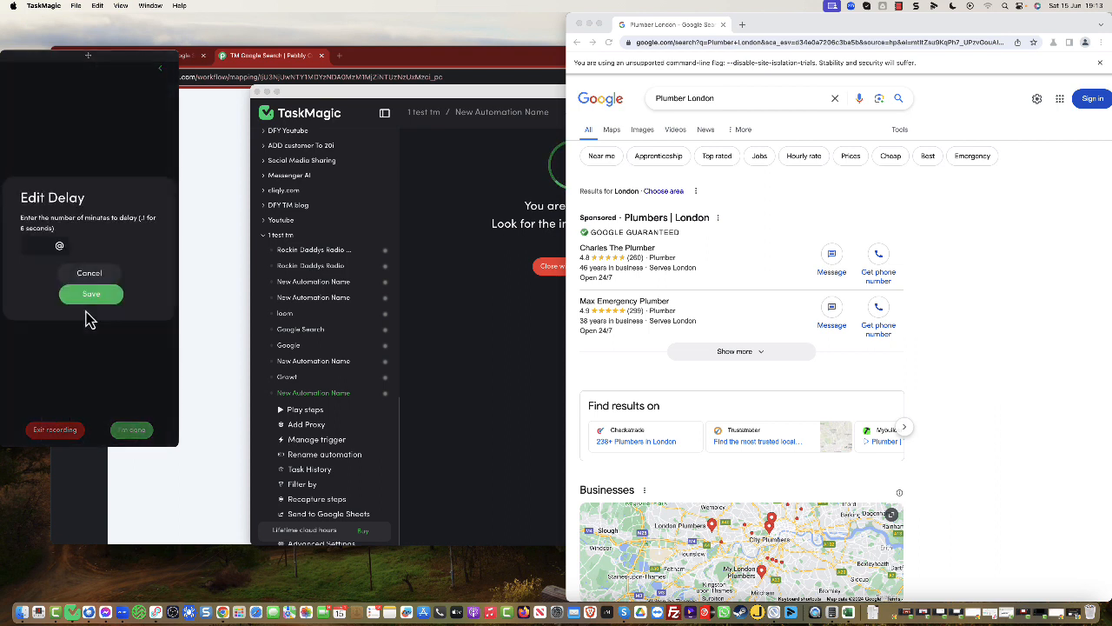
pyautogui.click(33, 244)
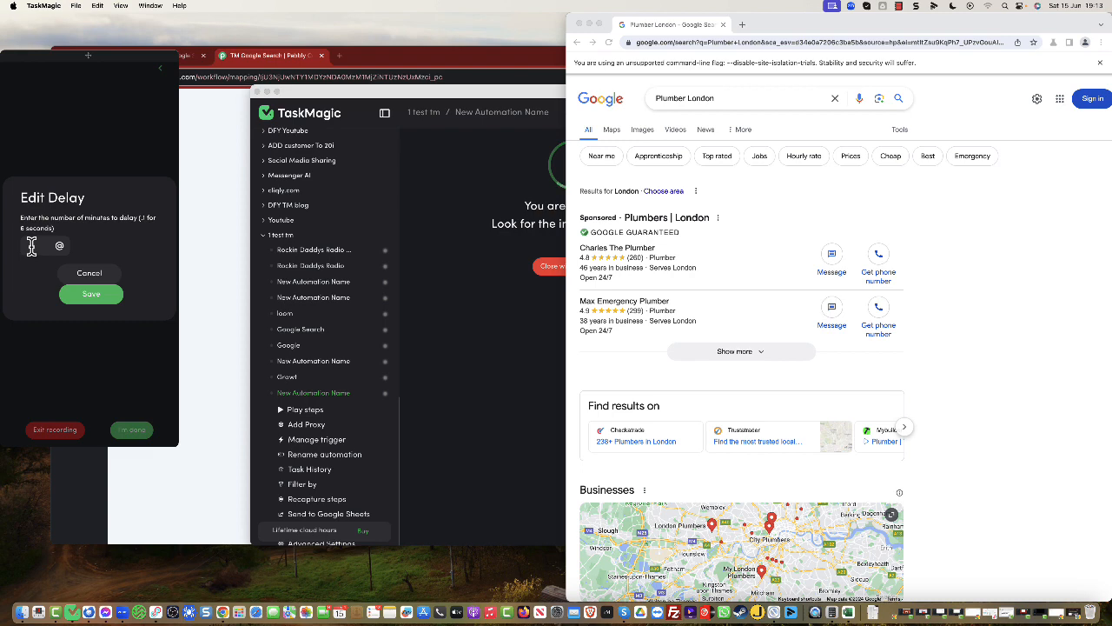
pyautogui.click(65, 294)
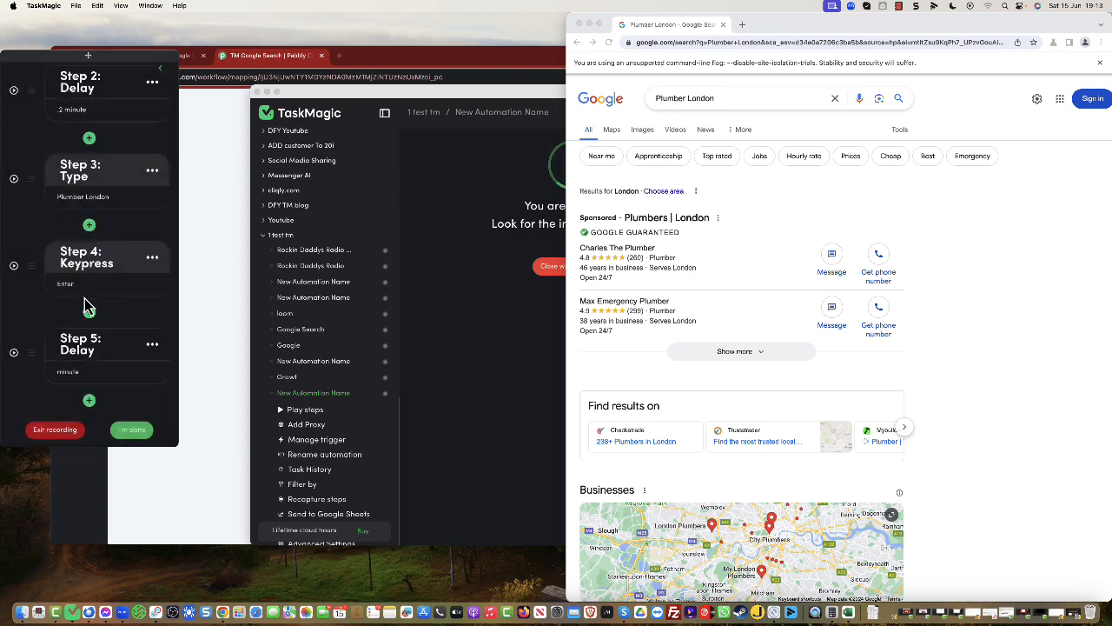
pyautogui.click(134, 429)
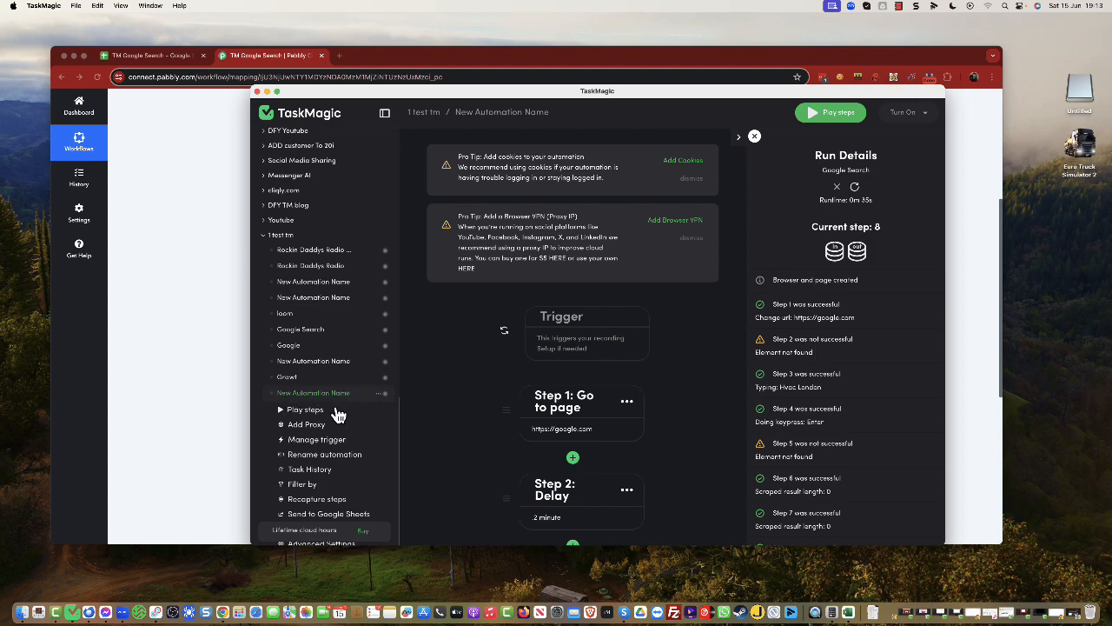
# - Rename the newly recorded automation as "Tm G Search"
pyautogui.scroll(-4, 339, 415)
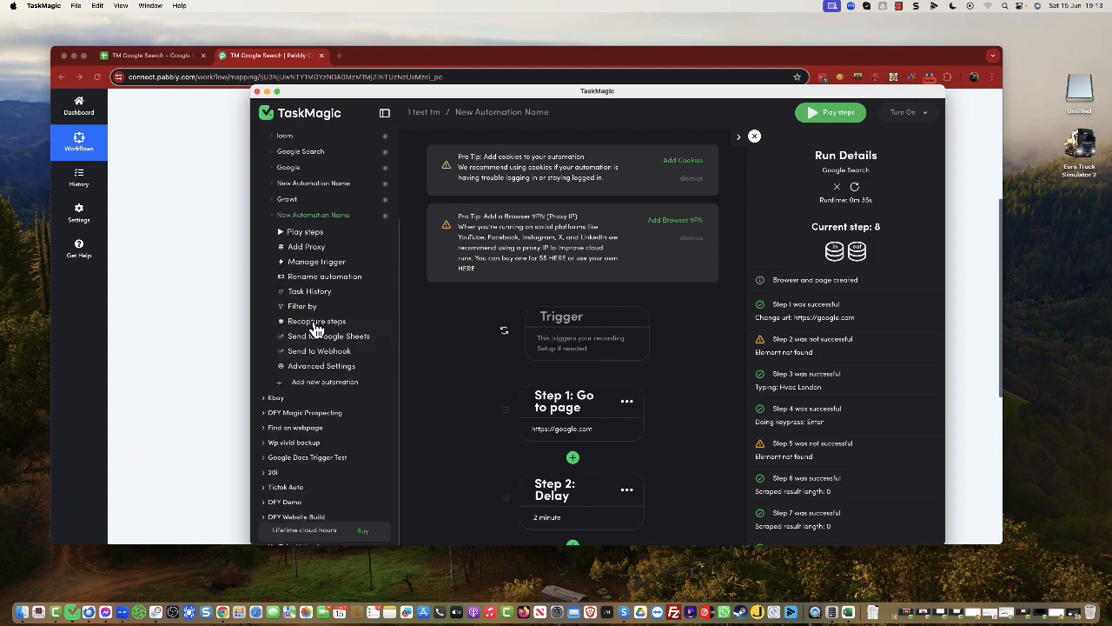
pyautogui.click(315, 277)
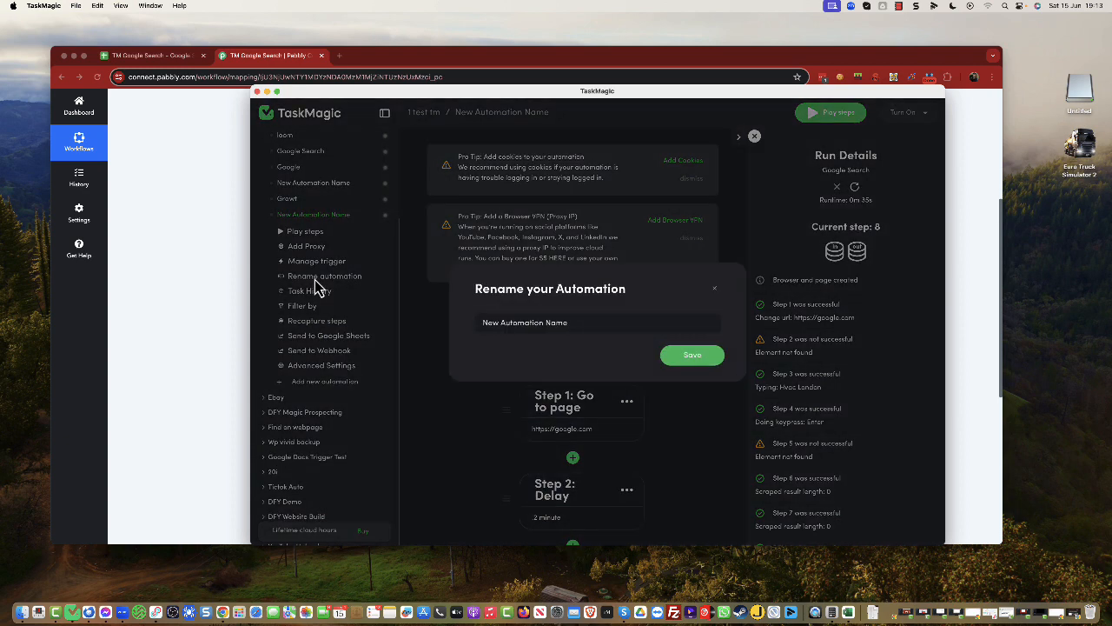
pyautogui.click(546, 320)
pyautogui.moveTo(566, 320); pyautogui.dragTo(442, 338)
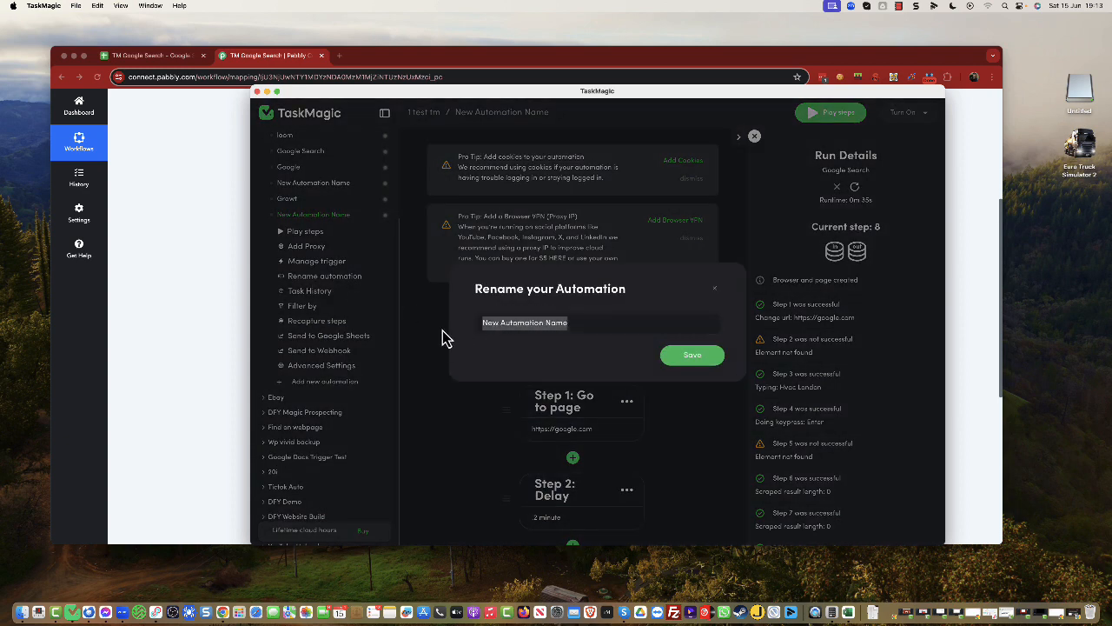
pyautogui.write('Tm G')
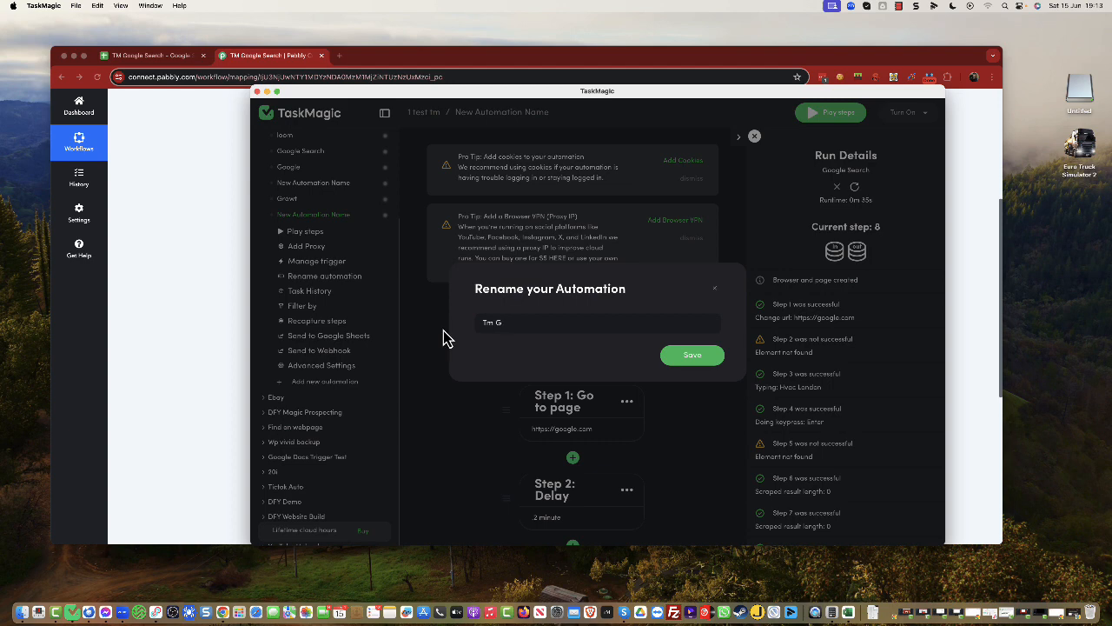
pyautogui.write(' Search')
pyautogui.click(677, 357)
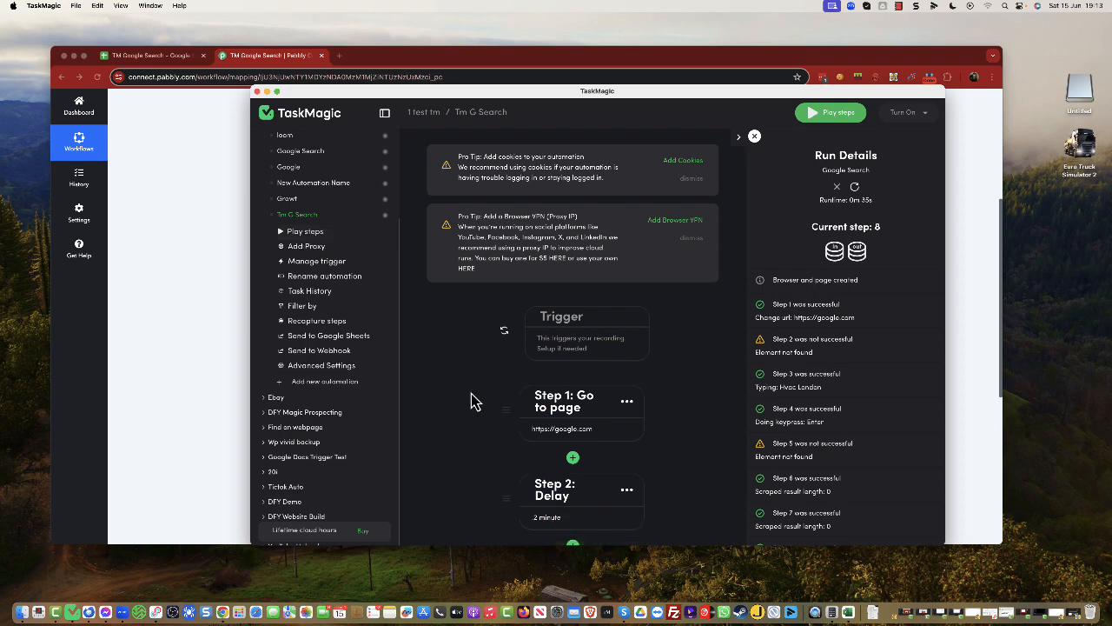
# - Open the webhook setup for Tm G Search's trigger and copy its webhook URL
pyautogui.click(586, 351)
pyautogui.click(586, 351)
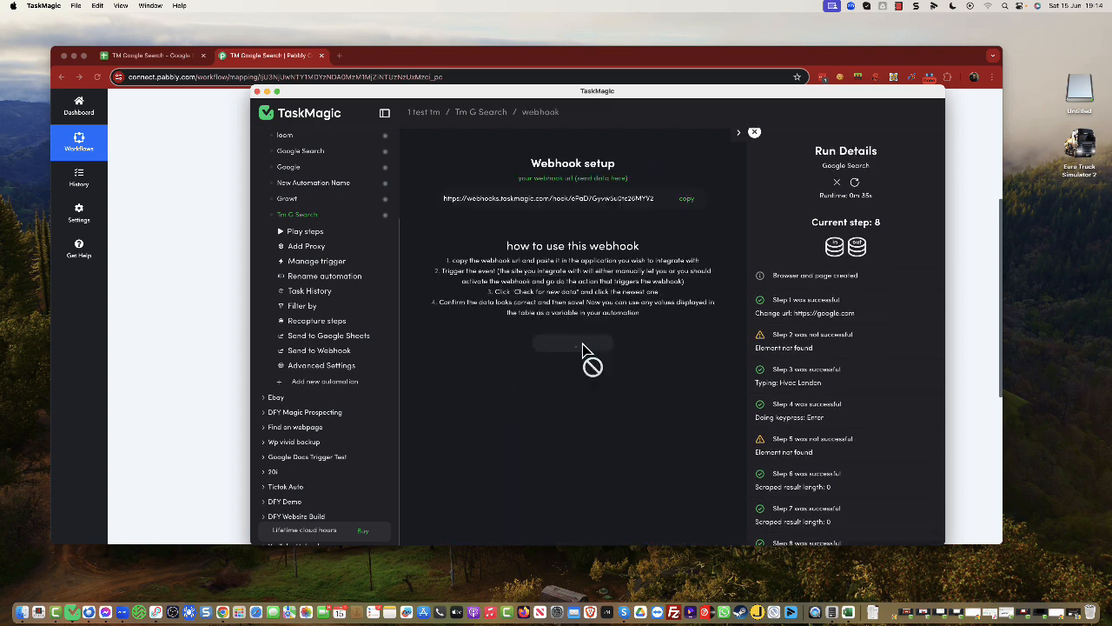
pyautogui.click(686, 200)
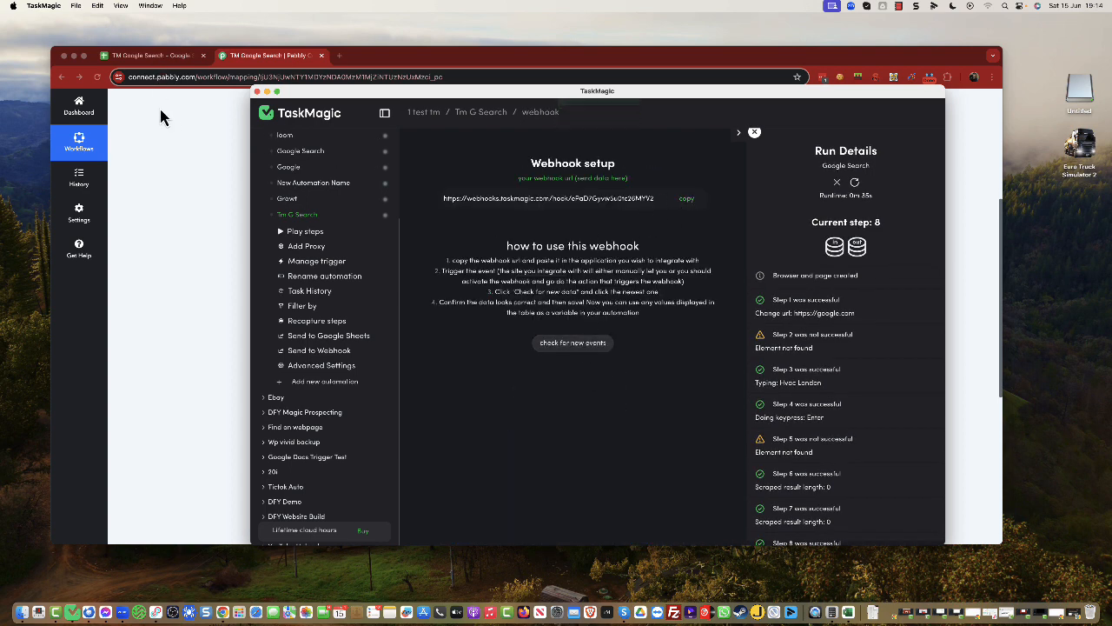
# - Switch to Pabbly Connect, paste the TaskMagic webhook URL as the API endpoint, then save and send a test request
pyautogui.click(172, 121)
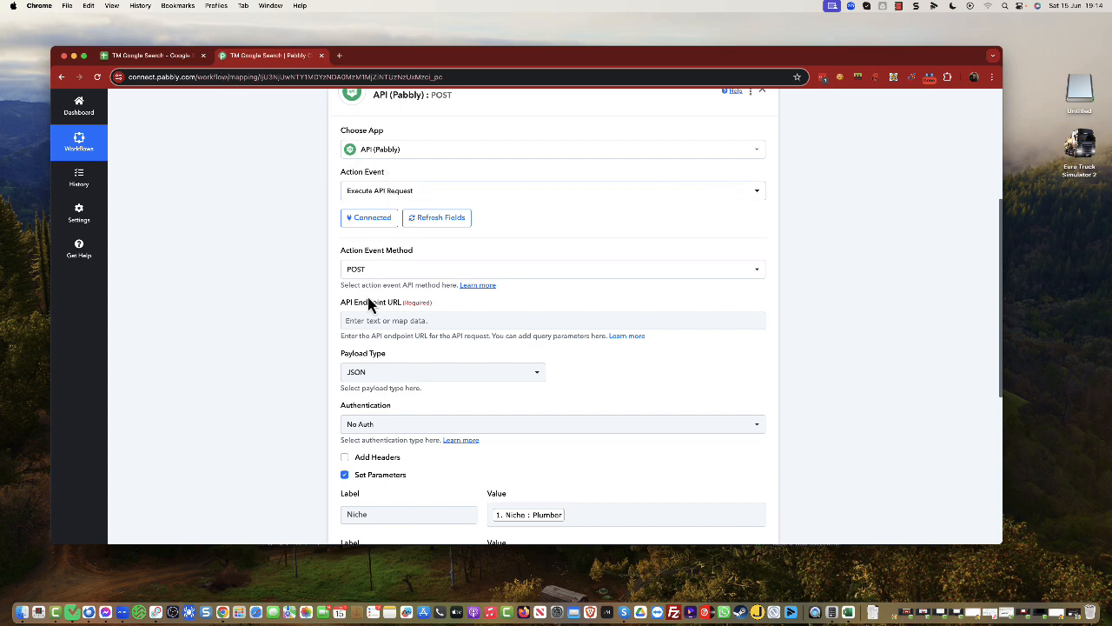
pyautogui.click(365, 320)
pyautogui.press('super+v')
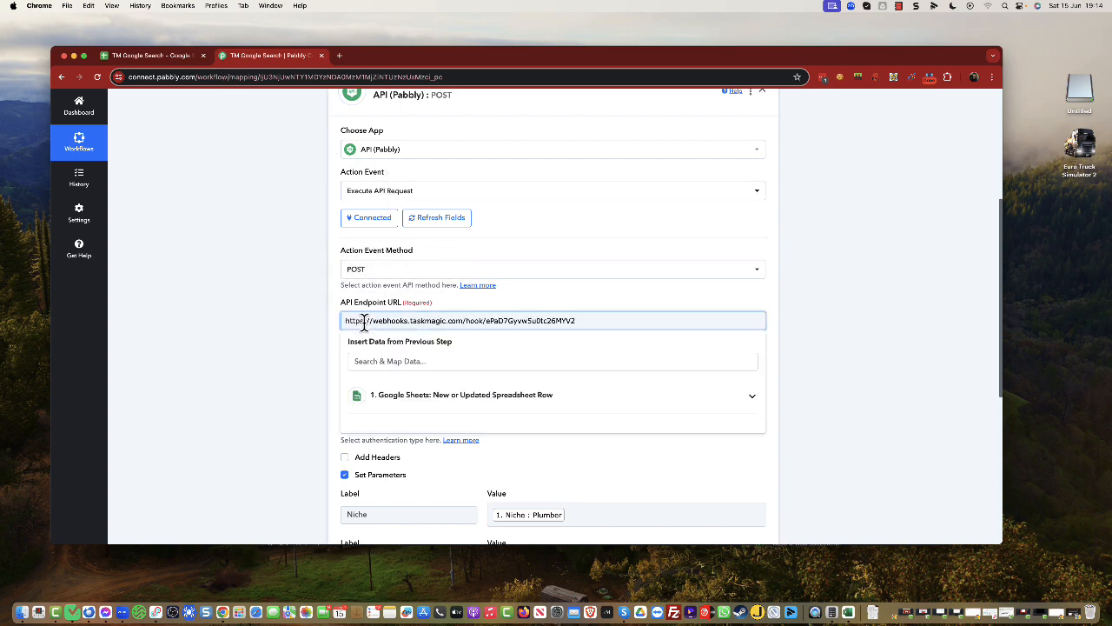
pyautogui.scroll(-5, 352, 329)
pyautogui.click(380, 289)
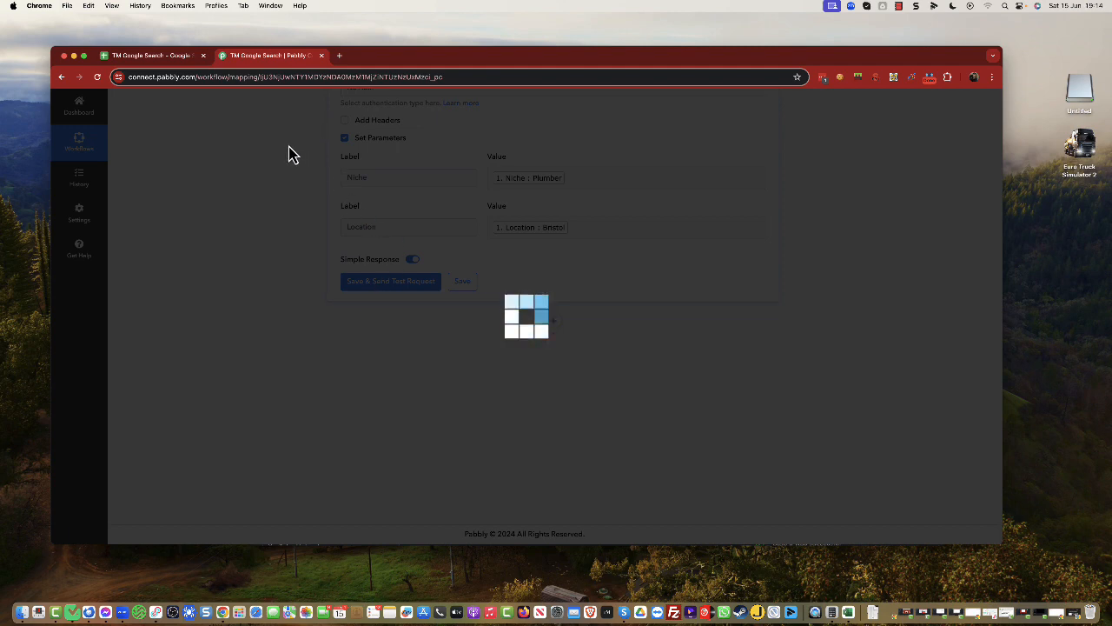
# - Switch back to TaskMagic, check the webhook for new events, choose option 1 and save the trigger
pyautogui.press('super+Tab')
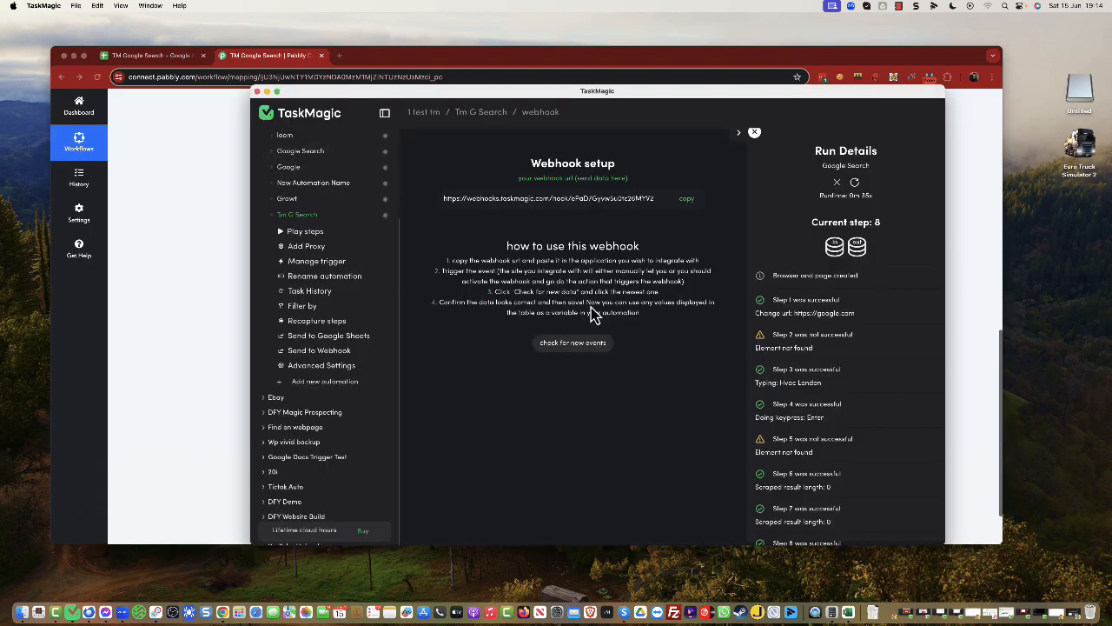
pyautogui.click(600, 344)
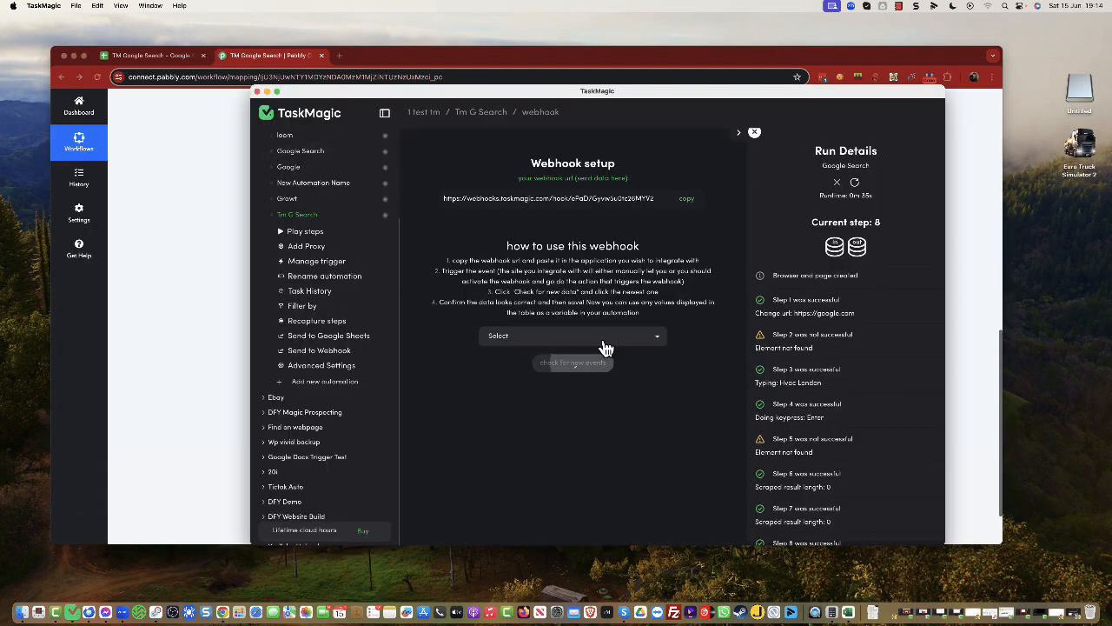
pyautogui.click(552, 345)
pyautogui.click(533, 355)
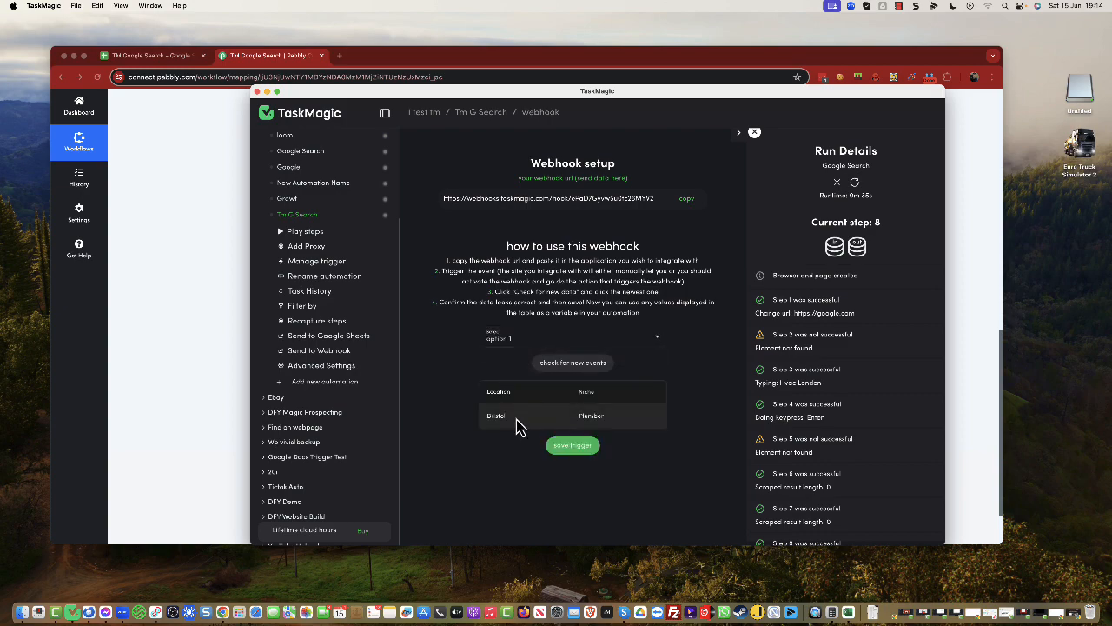
pyautogui.click(571, 446)
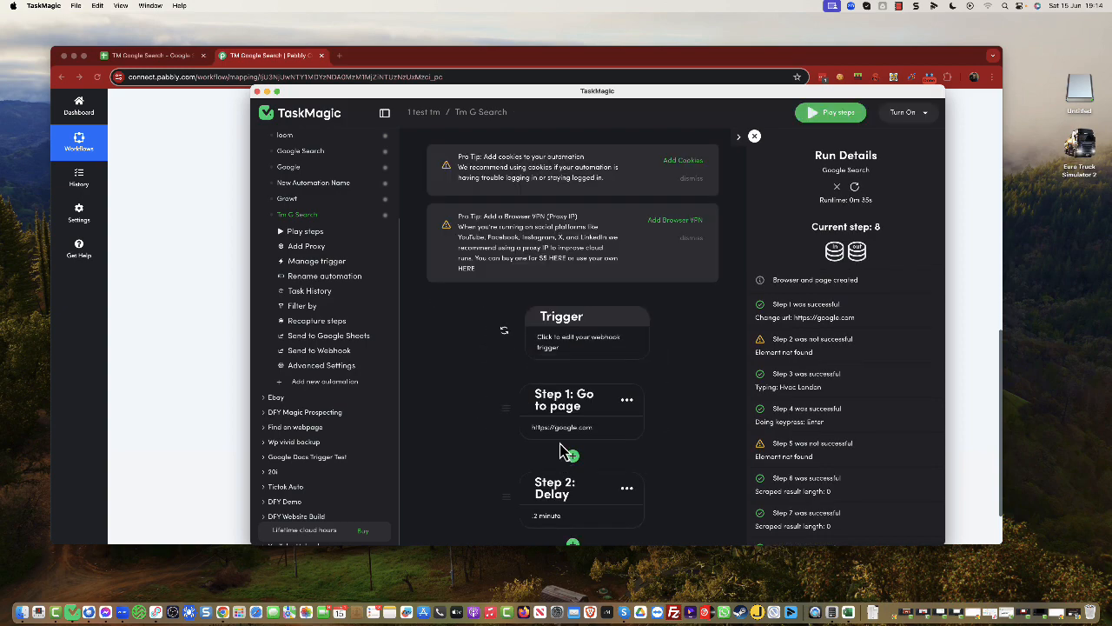
pyautogui.scroll(-5, 561, 447)
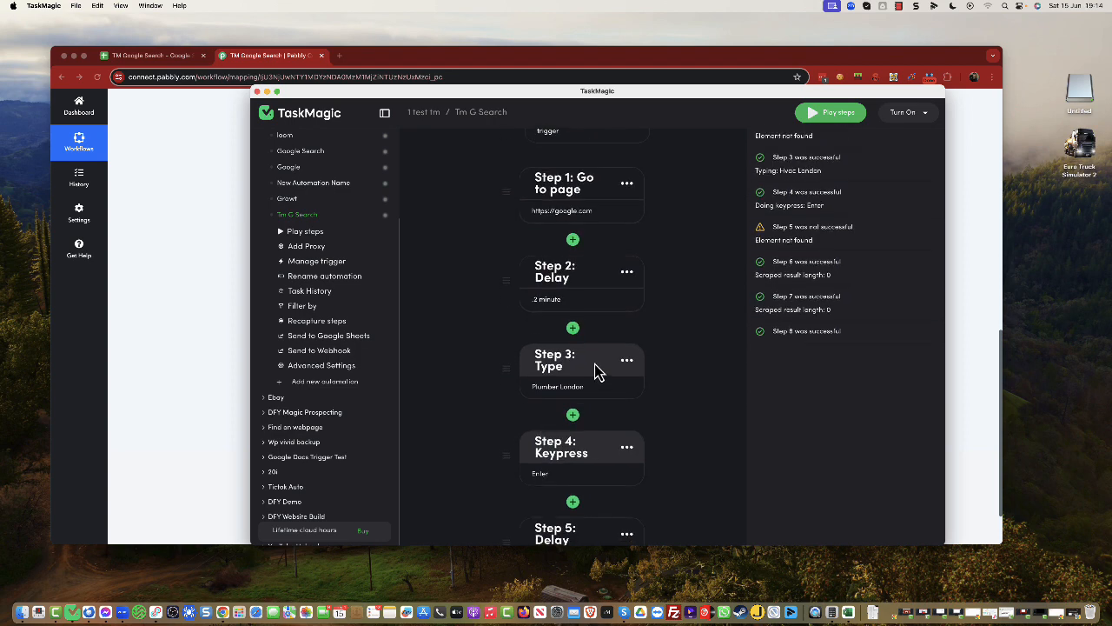
pyautogui.click(627, 360)
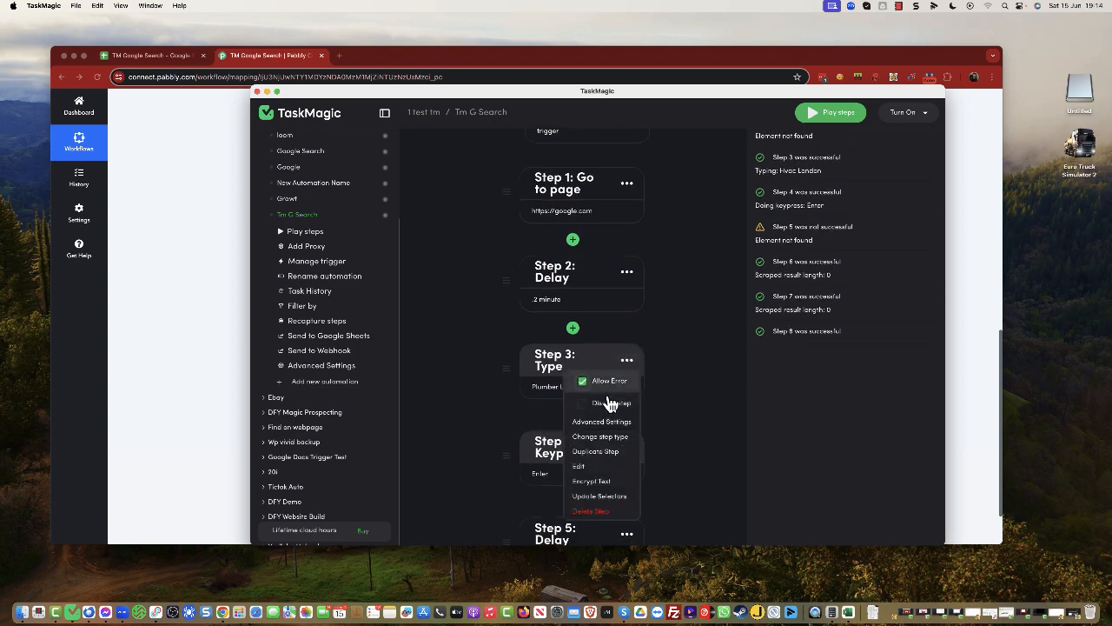
pyautogui.click(552, 394)
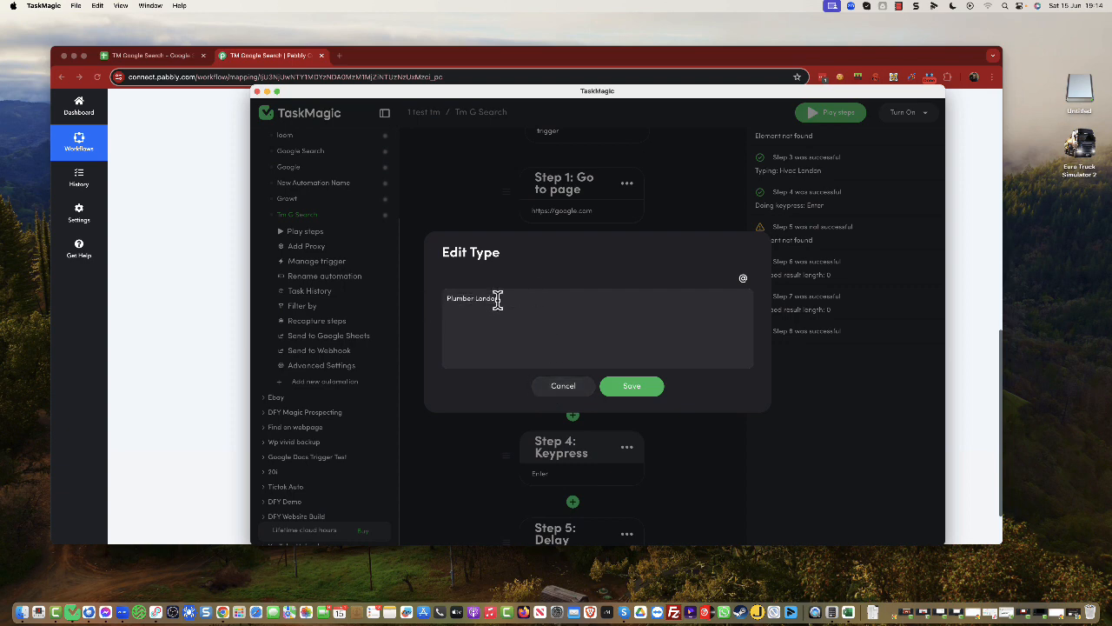
pyautogui.moveTo(536, 304); pyautogui.dragTo(449, 300)
pyautogui.press('BackSpace')
pyautogui.click(742, 278)
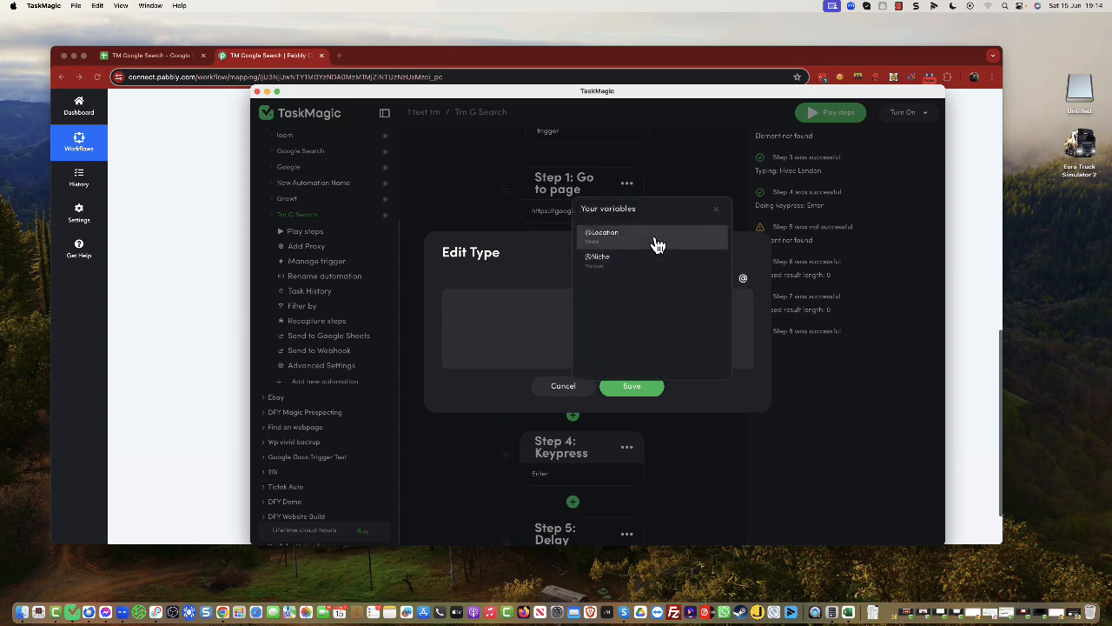
pyautogui.click(626, 261)
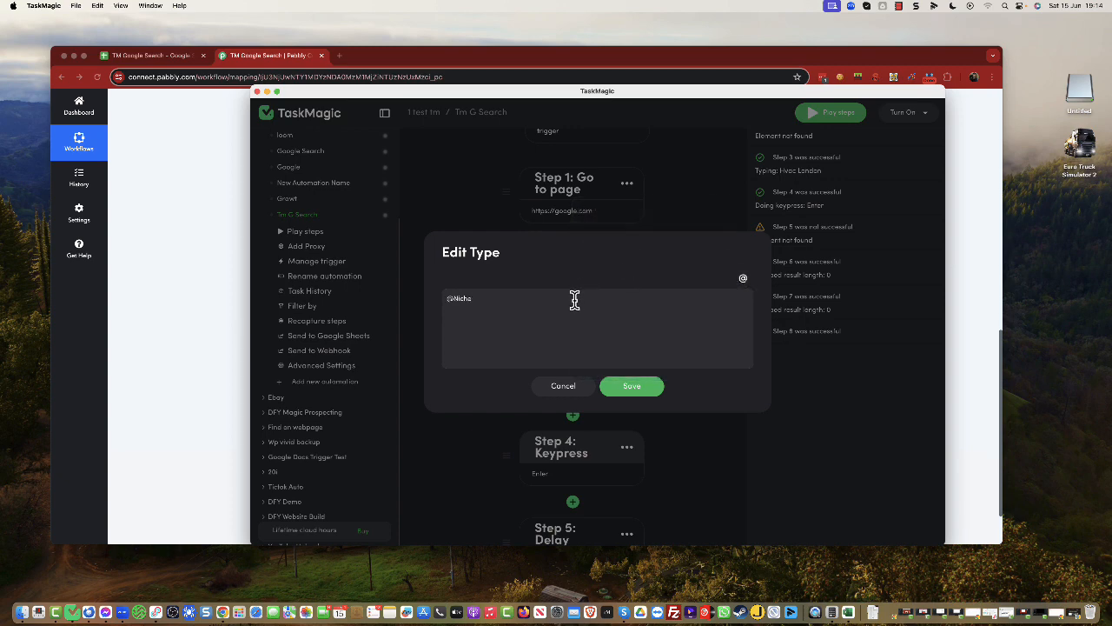
pyautogui.click(743, 282)
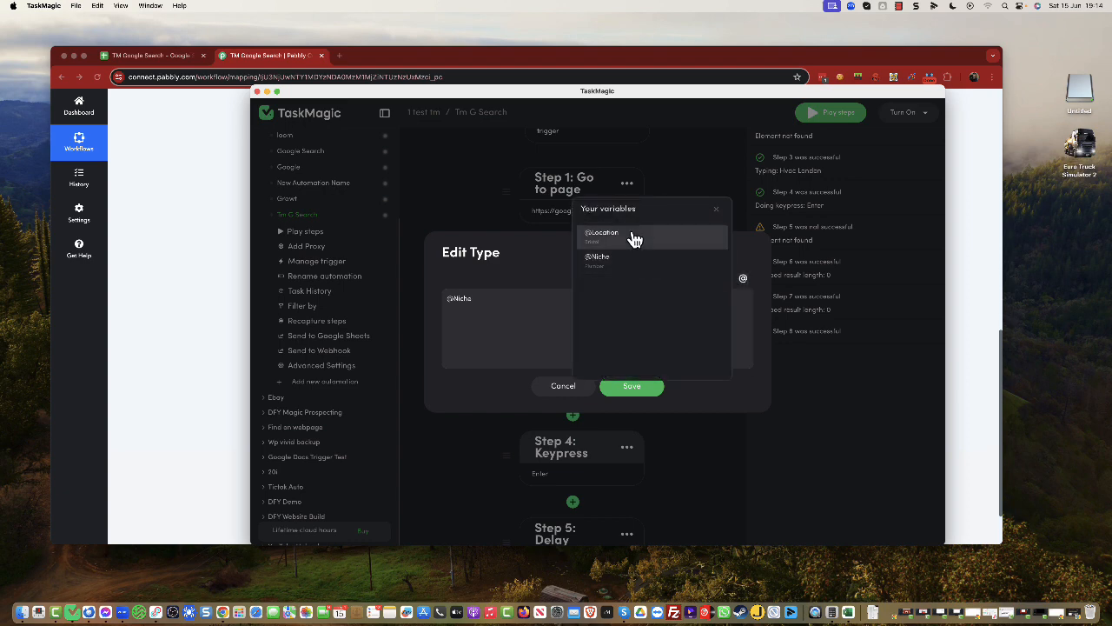
pyautogui.click(634, 238)
pyautogui.click(631, 387)
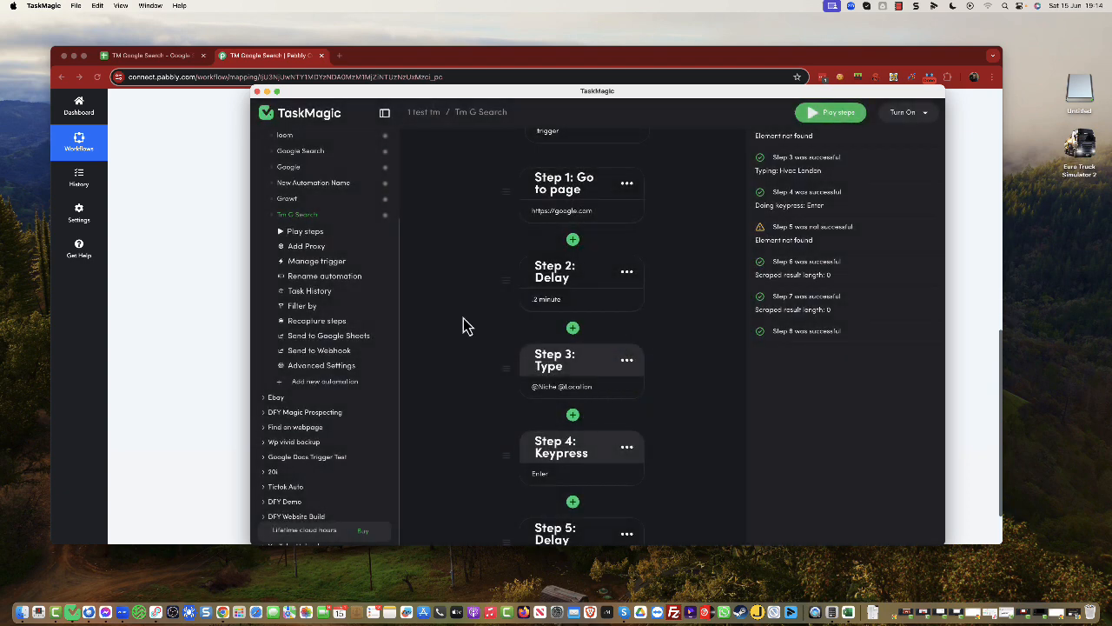
# - Turn on the Tm G Search automation and review its trigger and steps
pyautogui.click(909, 114)
pyautogui.click(895, 139)
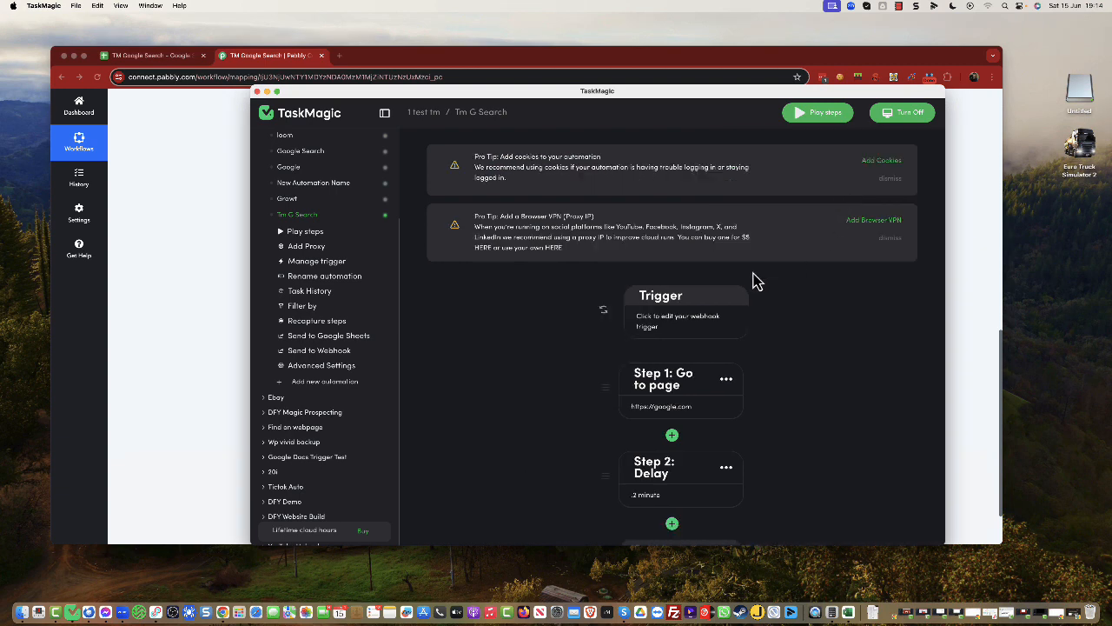
pyautogui.scroll(-1, 756, 280)
pyautogui.scroll(1, 735, 300)
pyautogui.scroll(-7, 760, 391)
pyautogui.scroll(-1, 756, 409)
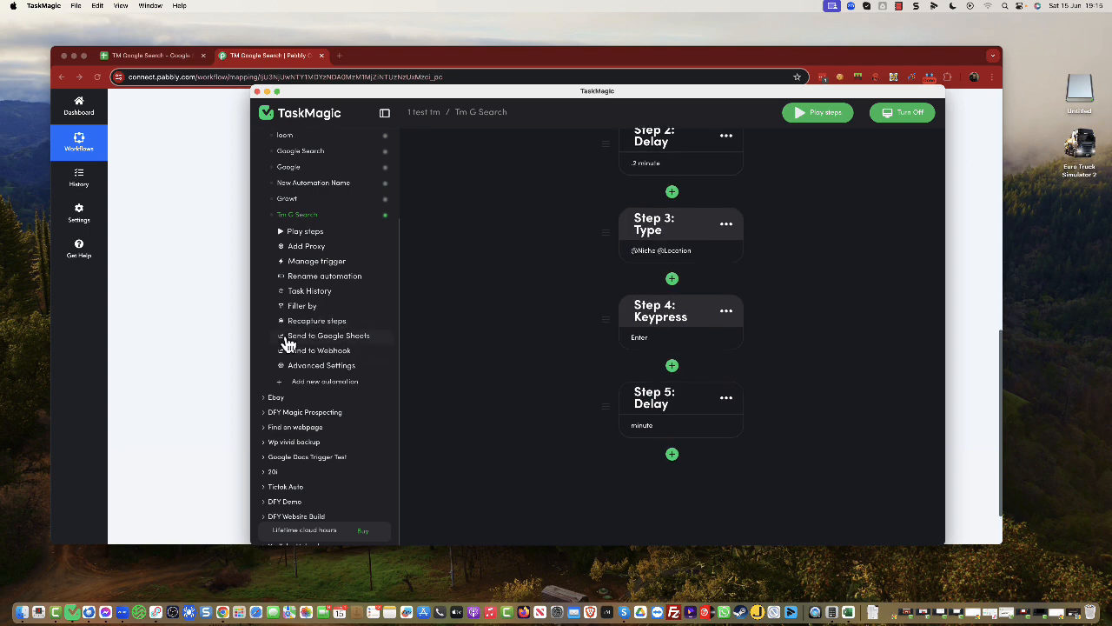
pyautogui.scroll(8, 474, 297)
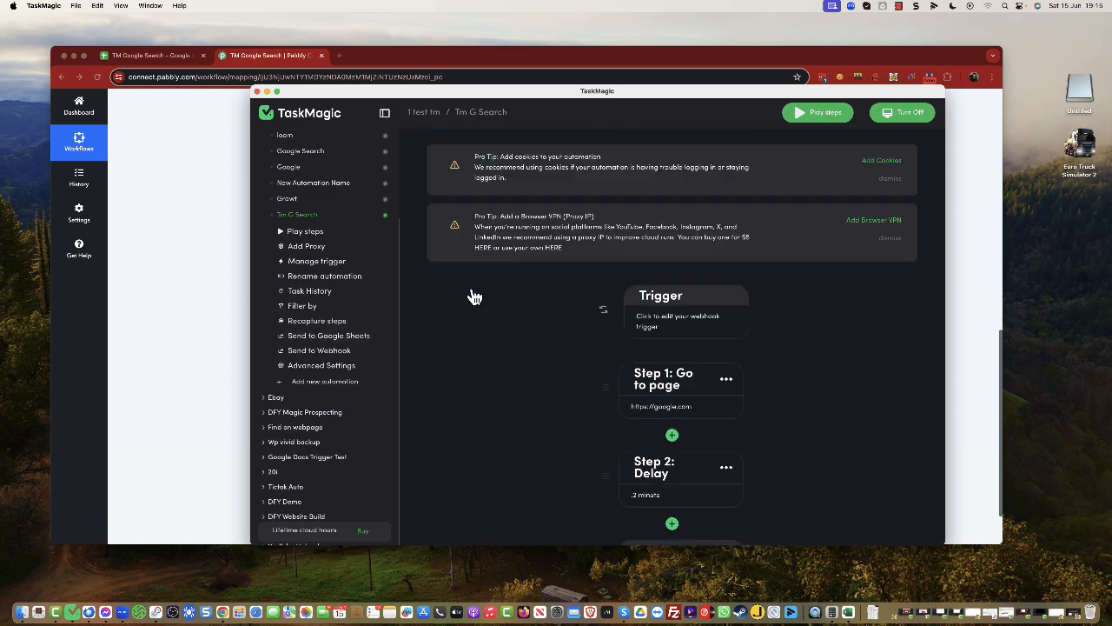
# - Enable "Always show browser when running (desktop only)" in the automation's advanced screen settings and save
pyautogui.click(339, 371)
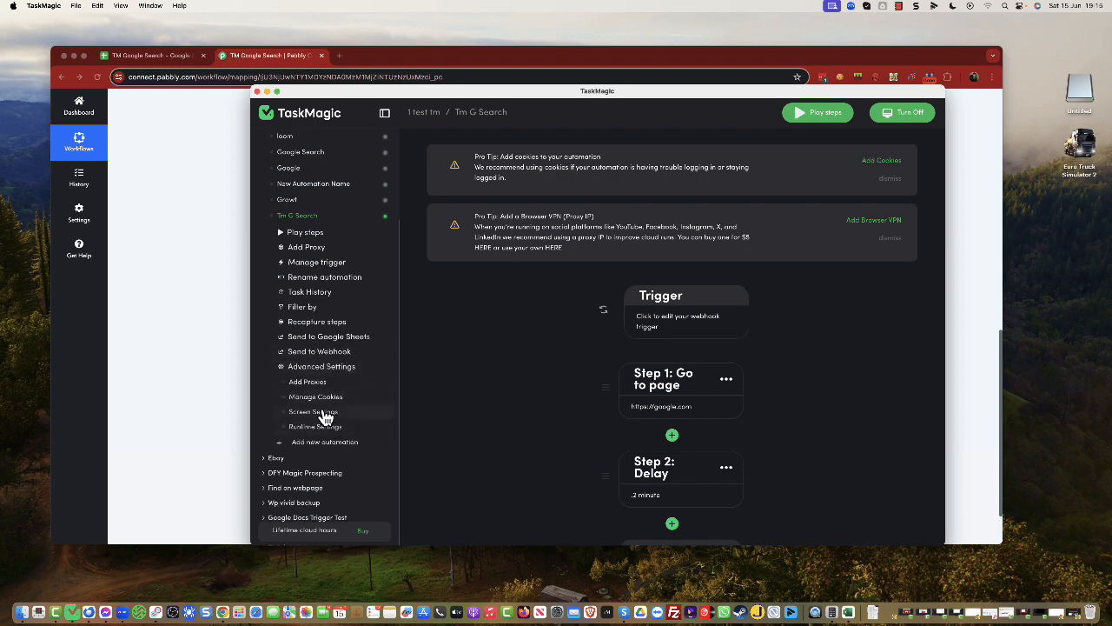
pyautogui.click(323, 413)
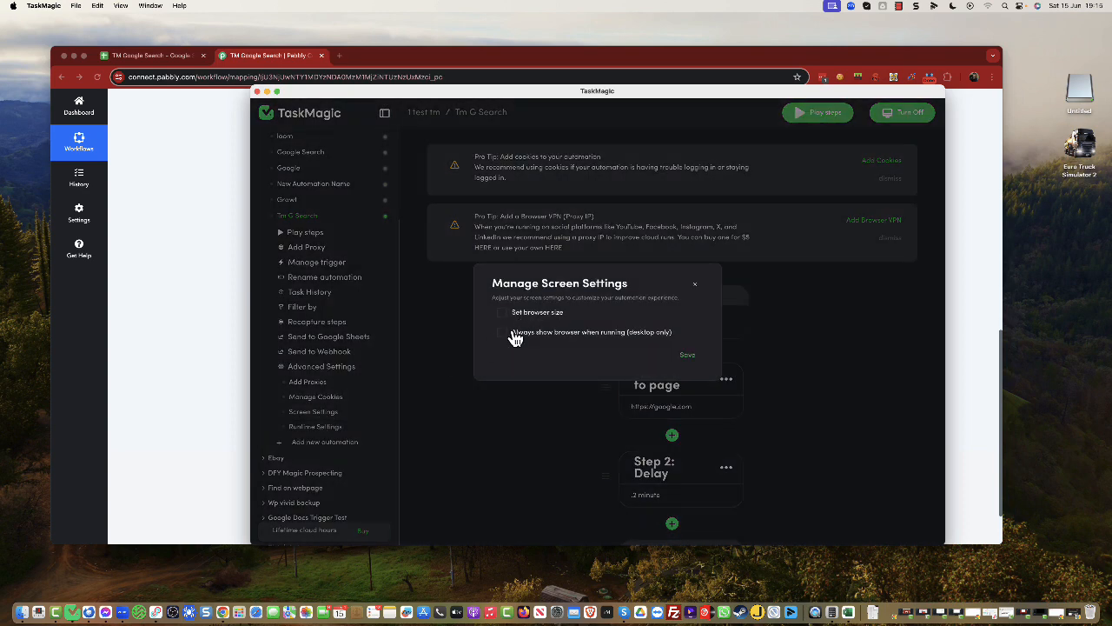
pyautogui.click(503, 336)
pyautogui.click(686, 356)
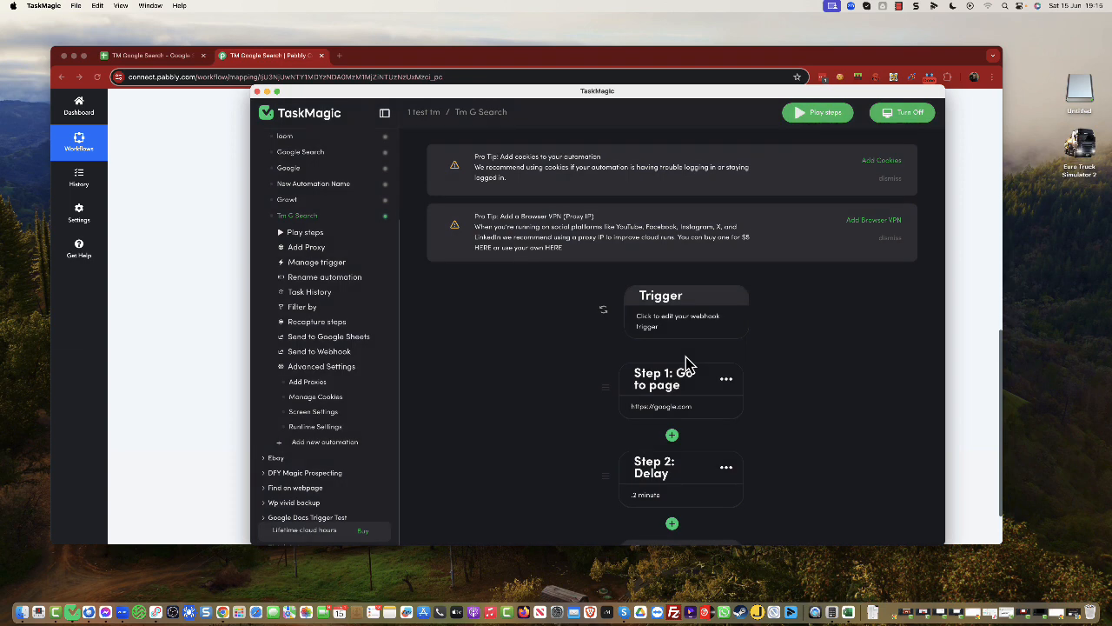
# - Switch to the TM Google Search sheet, submit the webhook setup for Sheet1 with trigger column B, and close the dialog
pyautogui.click(136, 61)
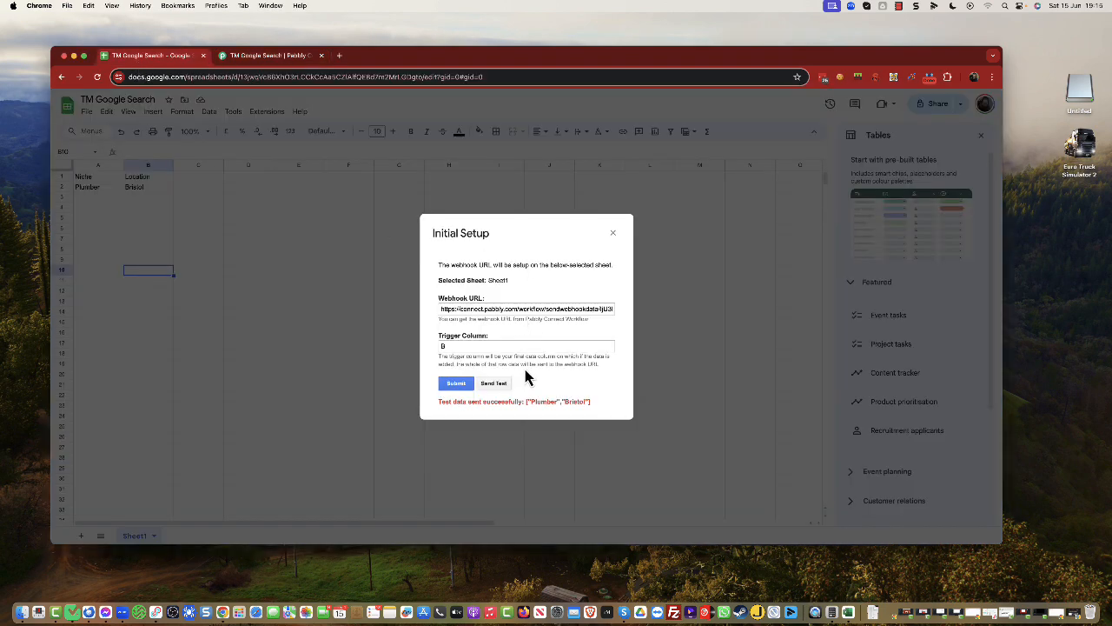
pyautogui.click(456, 383)
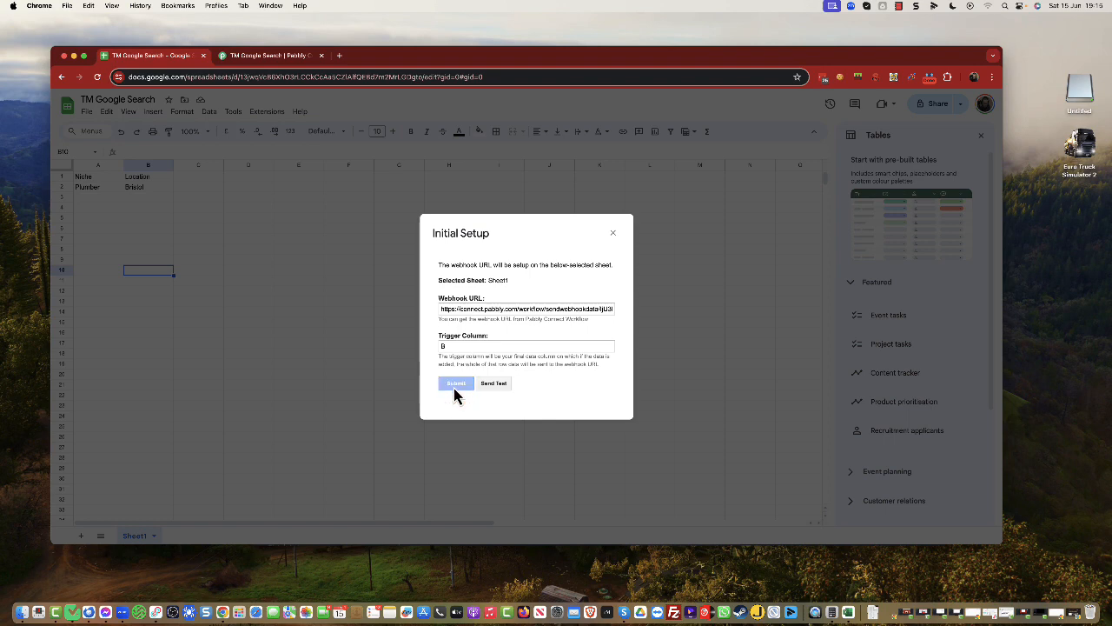
pyautogui.click(613, 234)
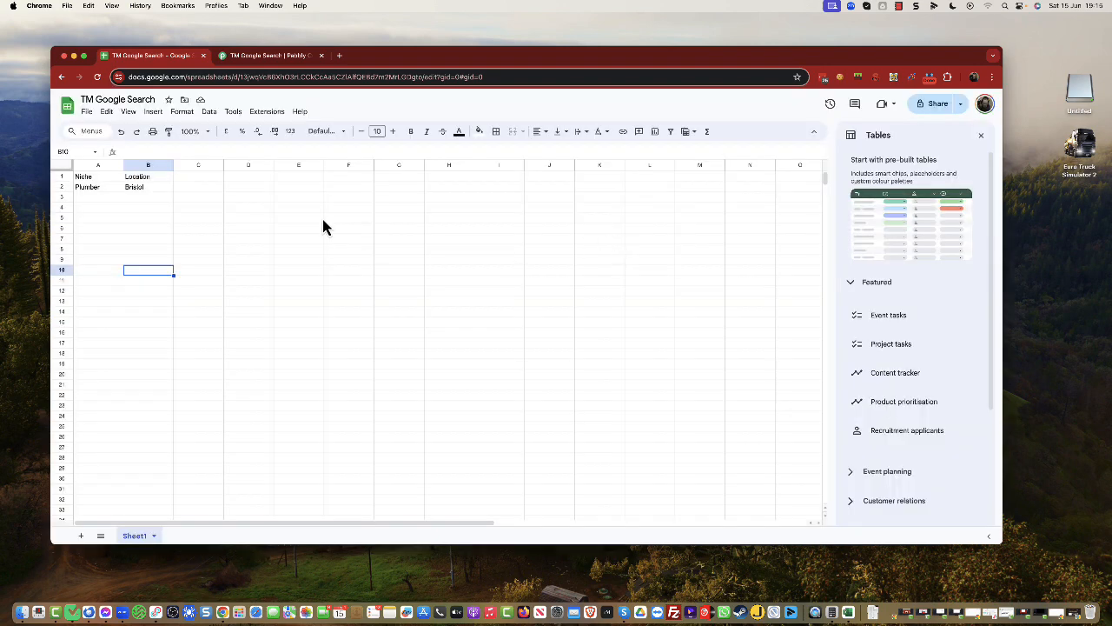
# - Add a test row with niche Hvac and location London in row 3, then check TaskMagic for a run
pyautogui.click(98, 198)
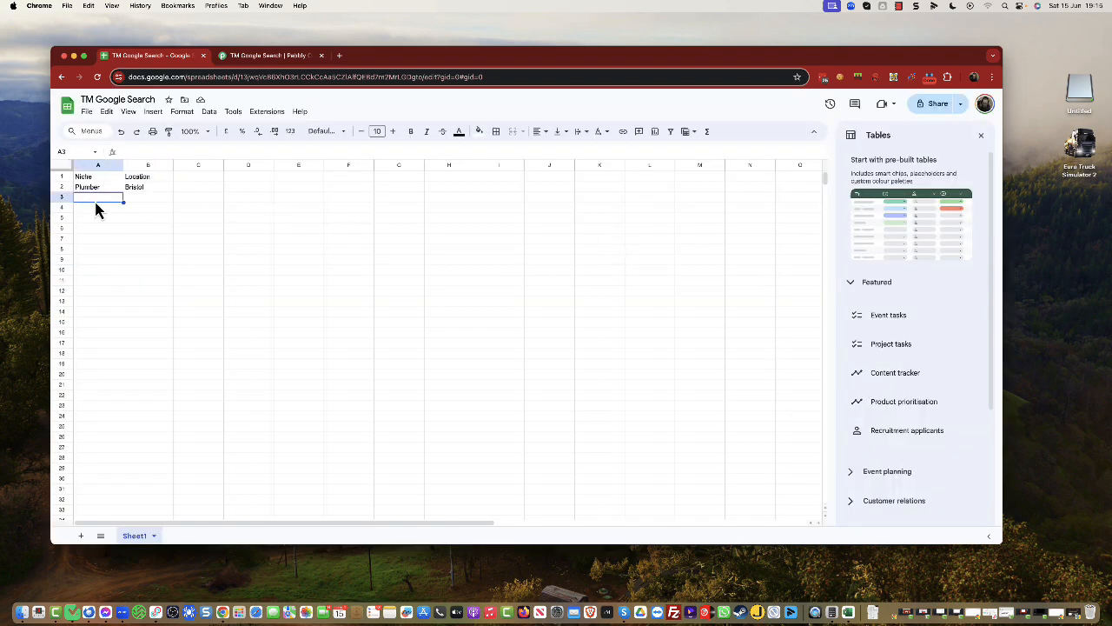
pyautogui.write('Hvac')
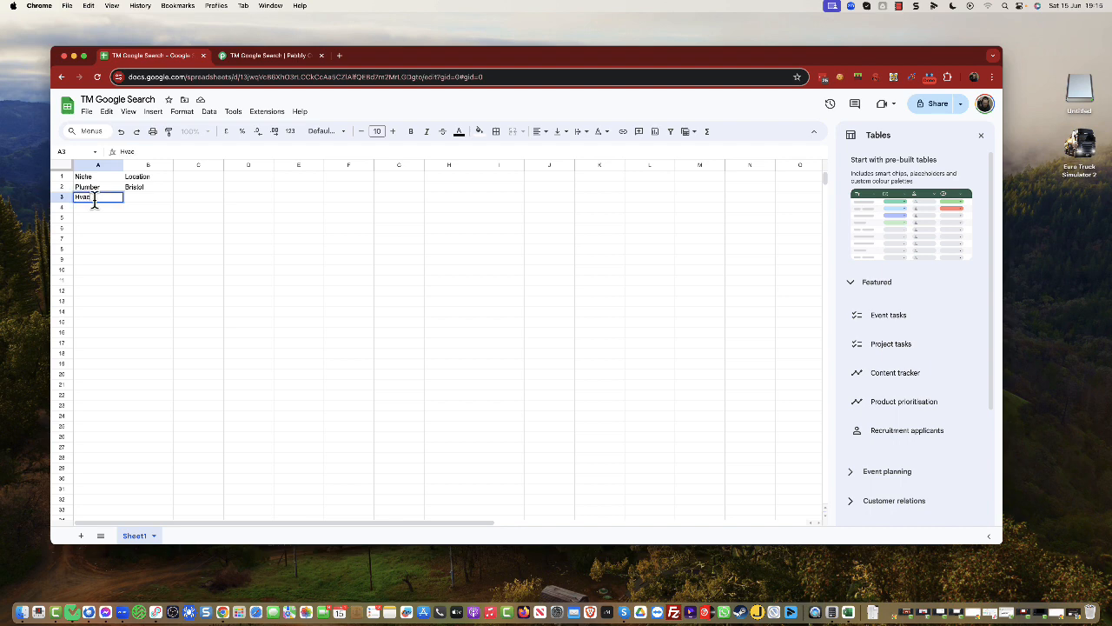
pyautogui.press('Tab')
pyautogui.write('London')
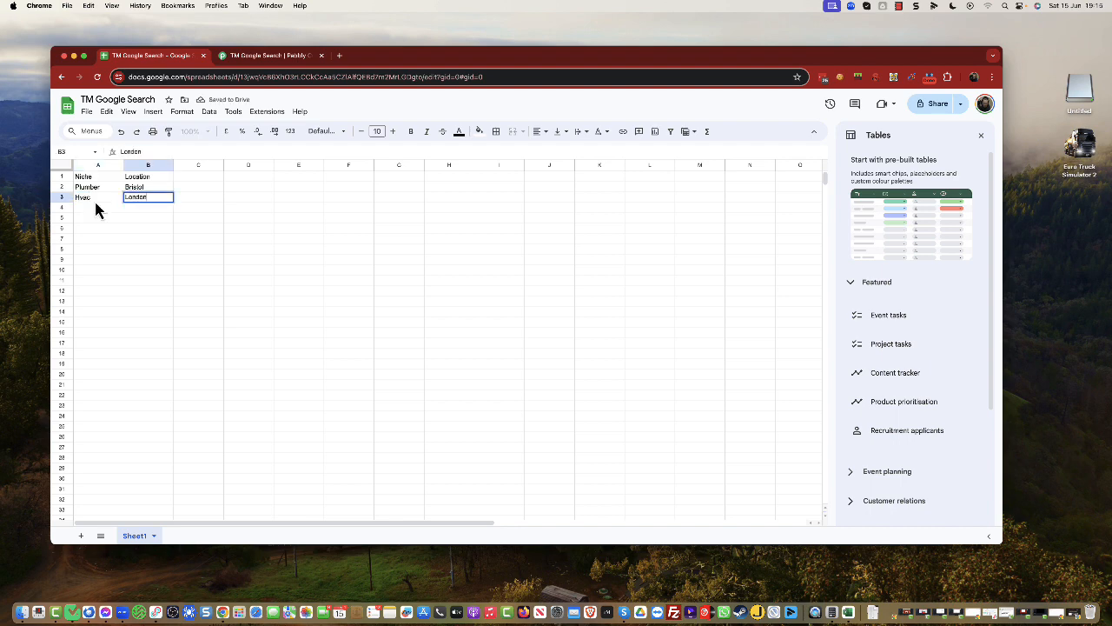
pyautogui.click(420, 434)
pyautogui.press('super+Tab')
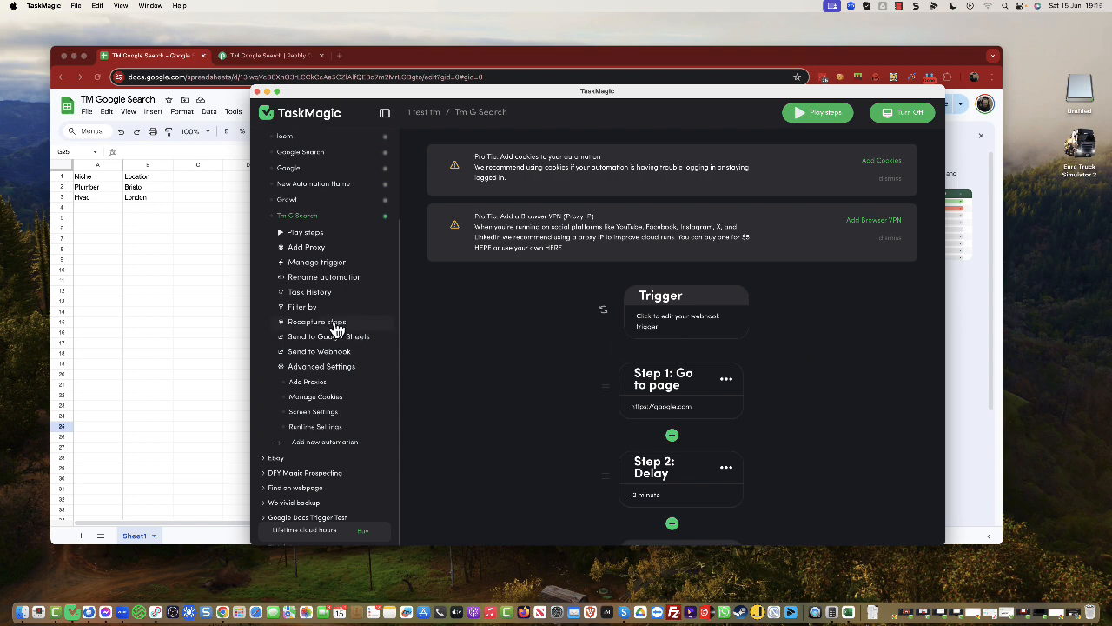
pyautogui.press('super+Tab')
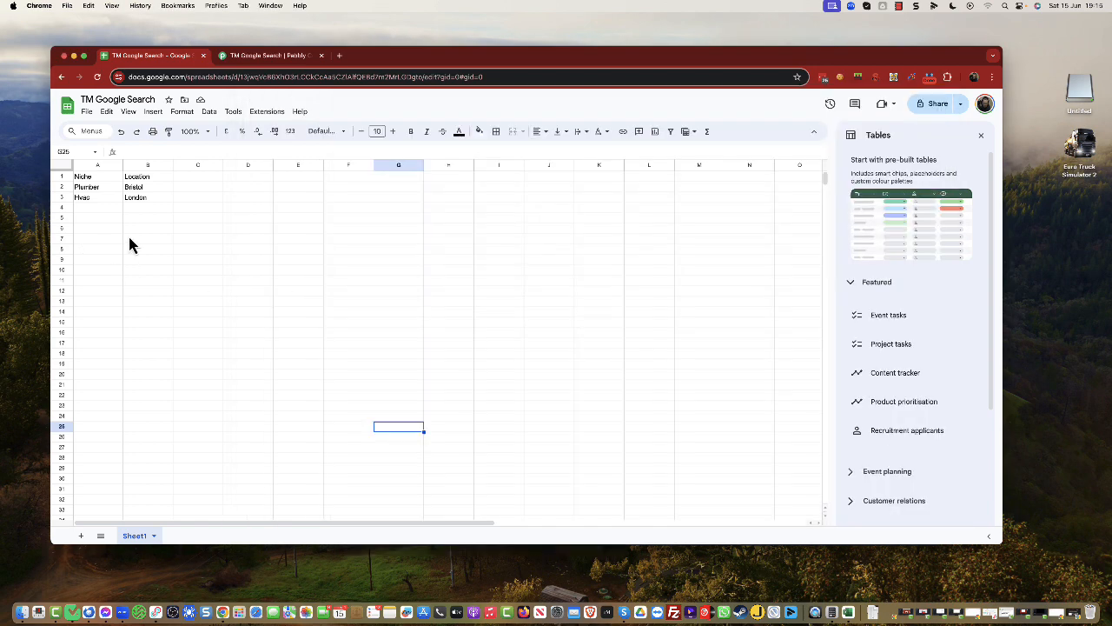
# - Enable Send On Event for the TM Google Search sheet in the Pabbly Connect Webhooks extension
pyautogui.click(267, 113)
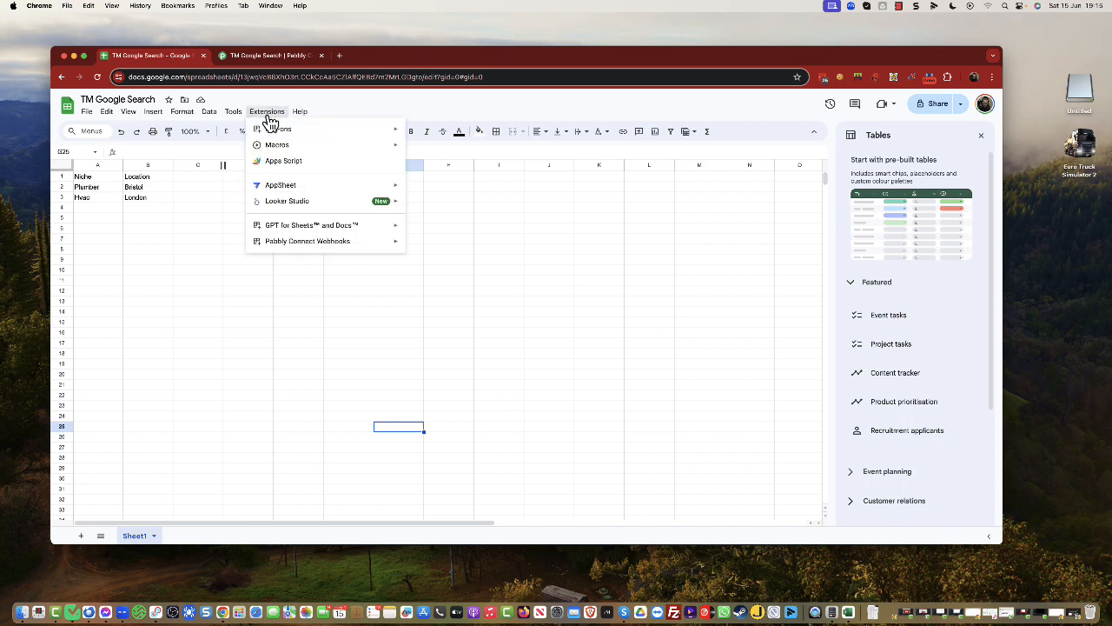
pyautogui.moveTo(320, 243)
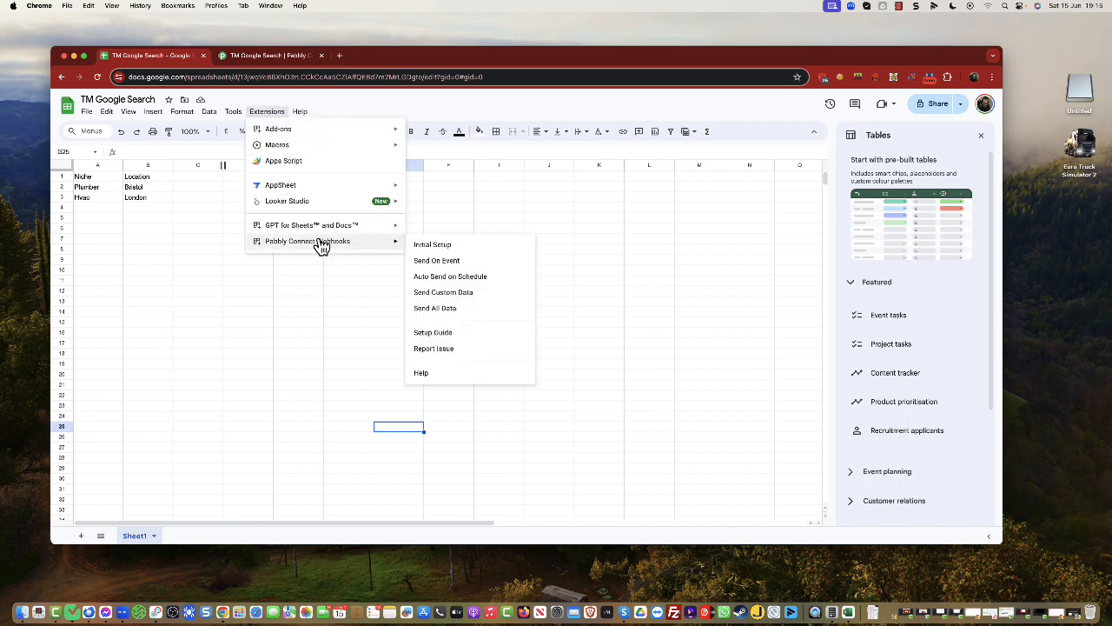
pyautogui.click(433, 263)
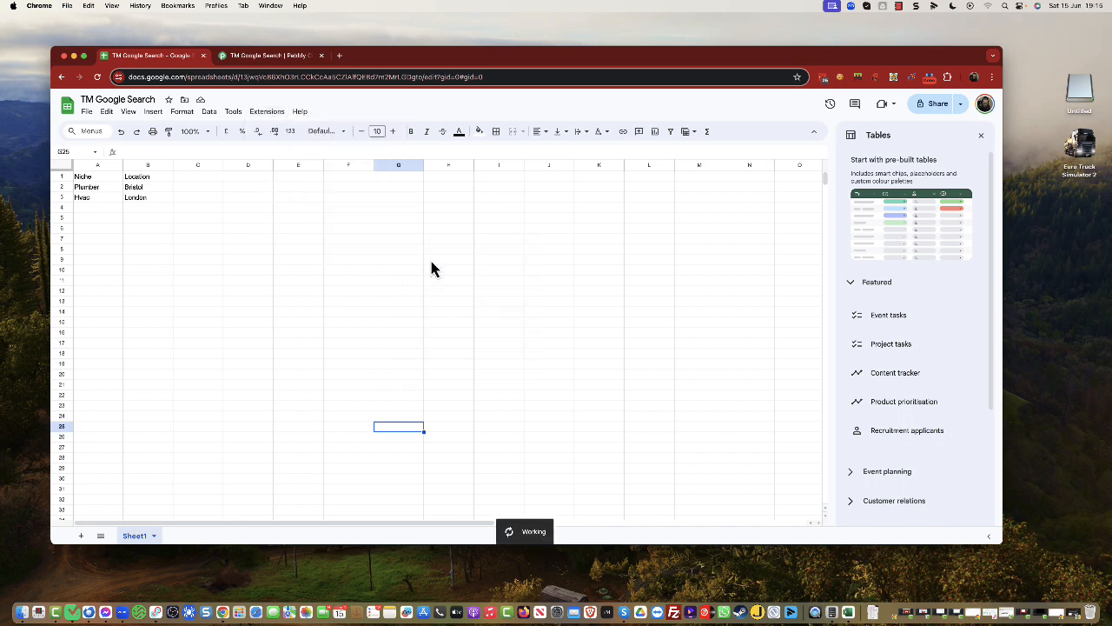
# - Enter niche Hvac and location London in row 4 to trigger the automation
pyautogui.click(111, 212)
pyautogui.write('Hvac')
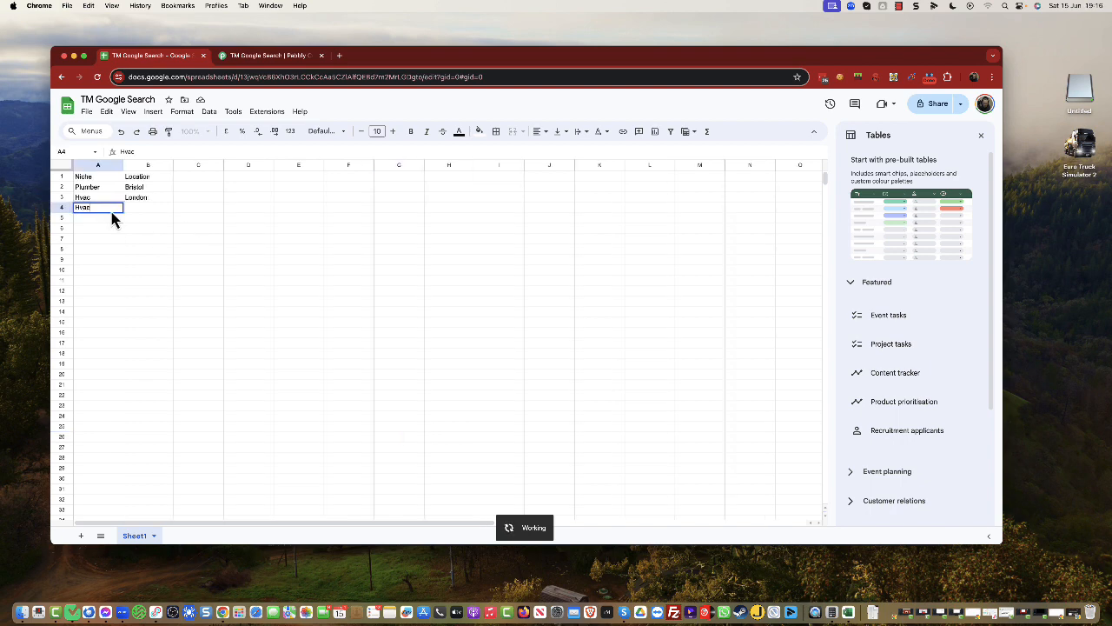
pyautogui.press('Tab')
pyautogui.write('Lon')
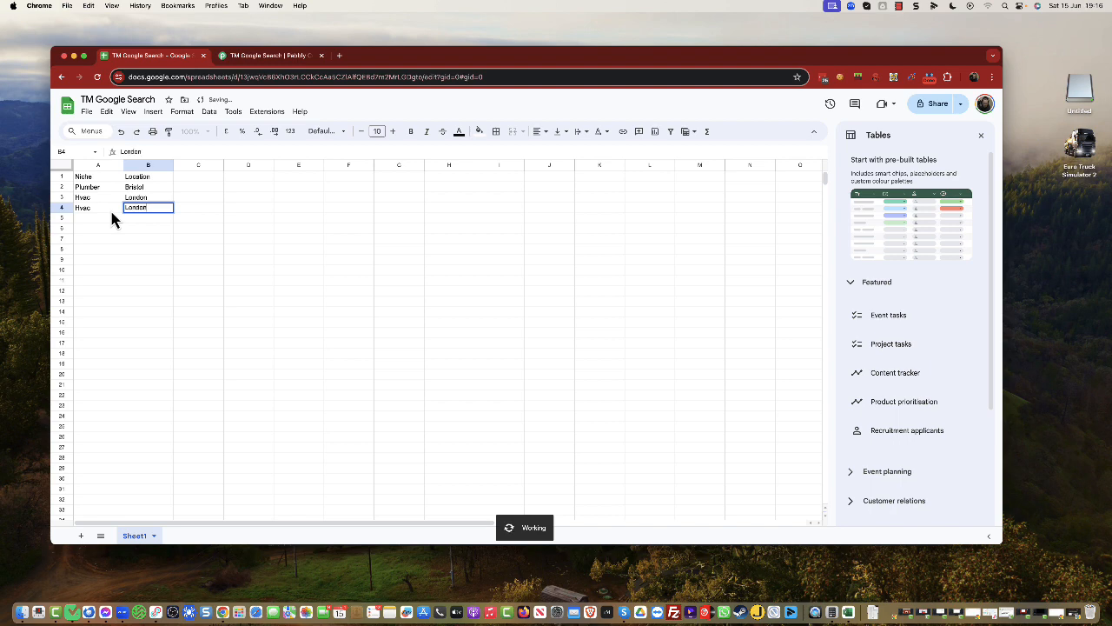
pyautogui.click(187, 295)
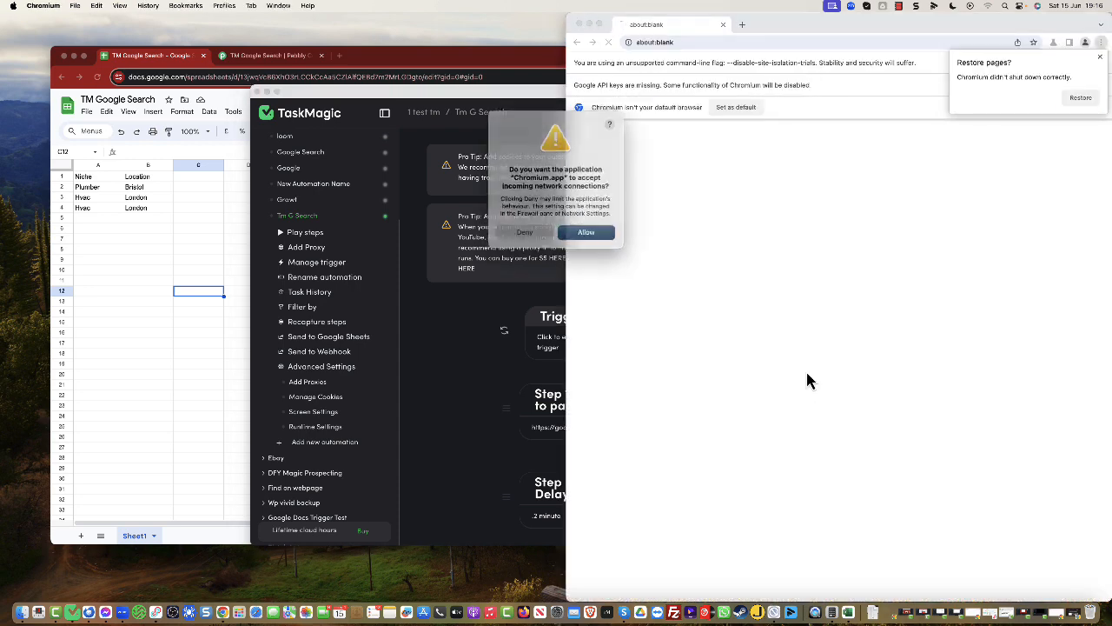
# - Allow Chromium to accept incoming network connections and dismiss its page-restore prompt
pyautogui.click(583, 231)
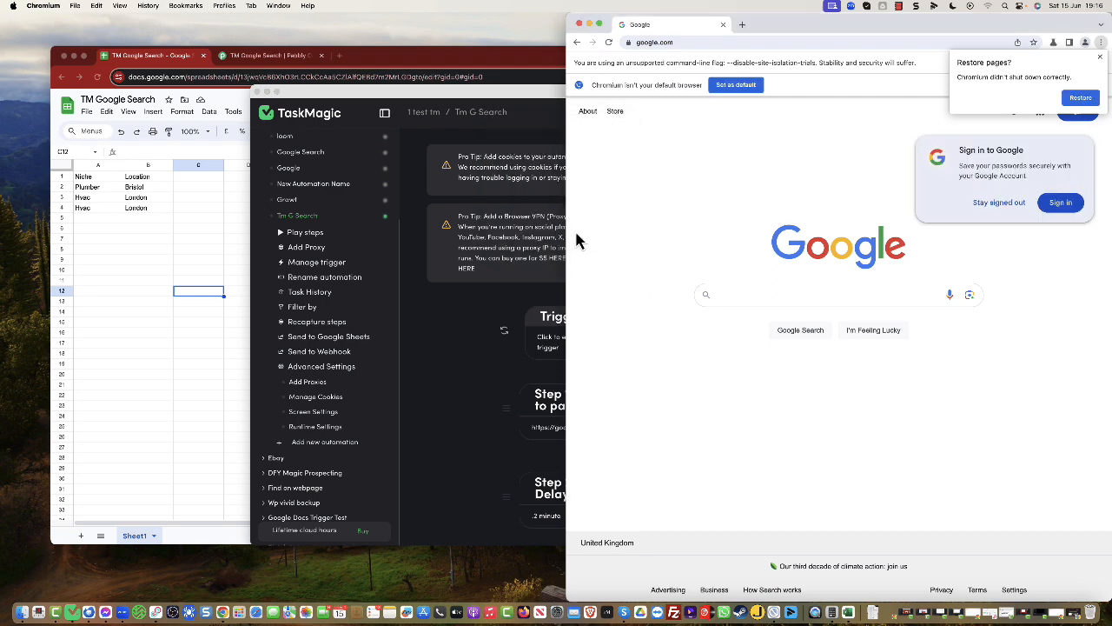
pyautogui.click(1100, 59)
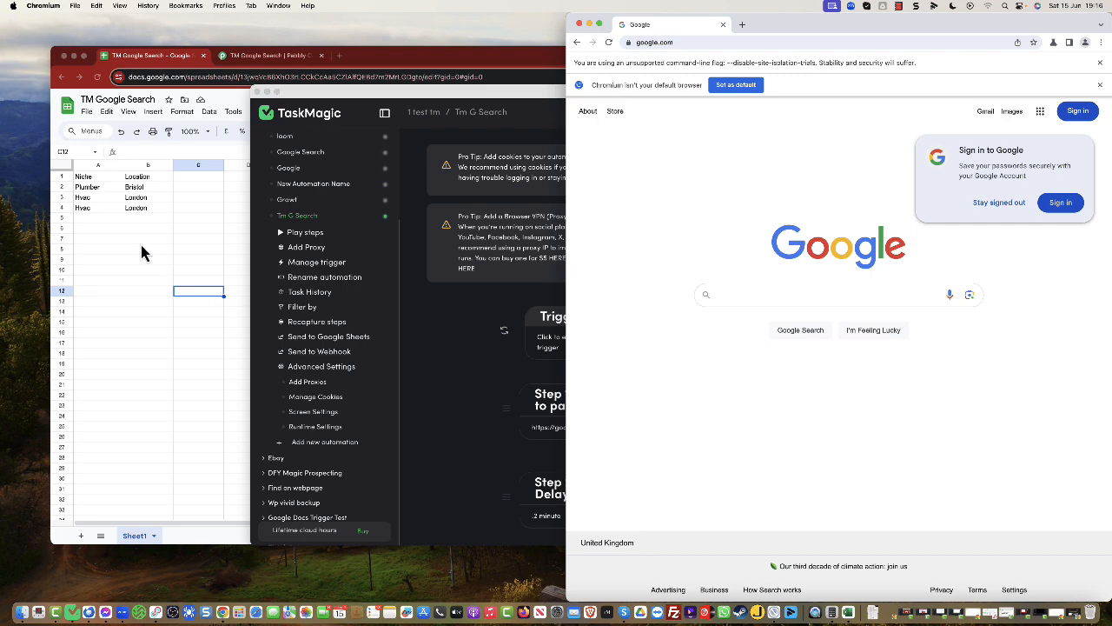
# - Move the Chromium window aside, view the Tm G Search run details in TaskMagic, and return to Chromium
pyautogui.moveTo(894, 21); pyautogui.dragTo(490, 34)
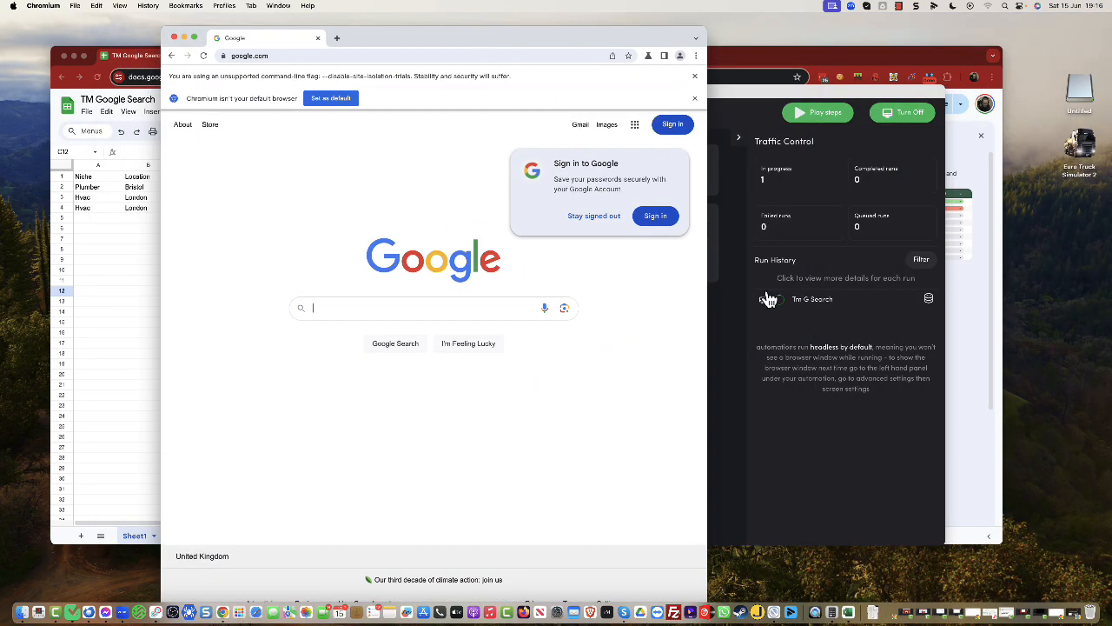
pyautogui.click(832, 315)
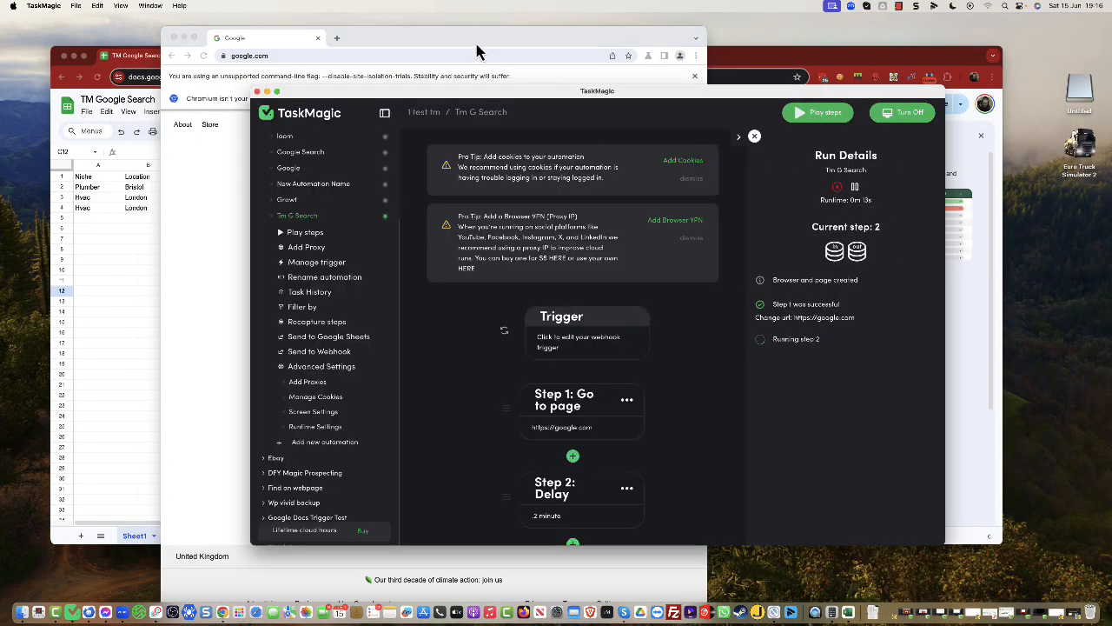
pyautogui.click(480, 47)
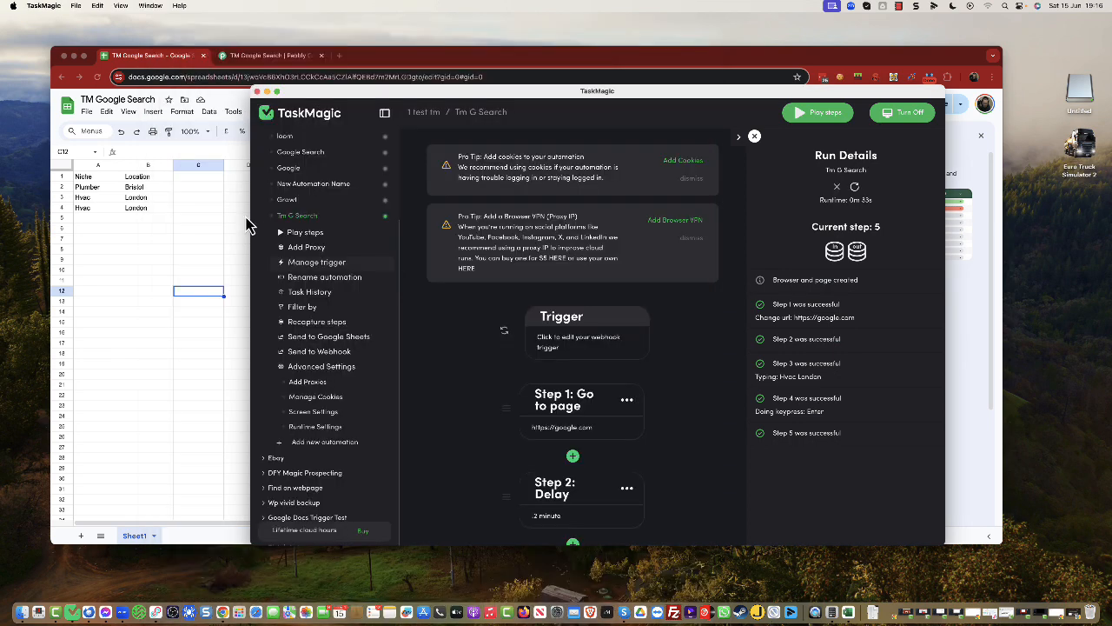
# - Enter niche Plumber and location leeds in row 5 and allow Chromium's incoming network connections for the triggered run
pyautogui.click(100, 220)
pyautogui.click(101, 220)
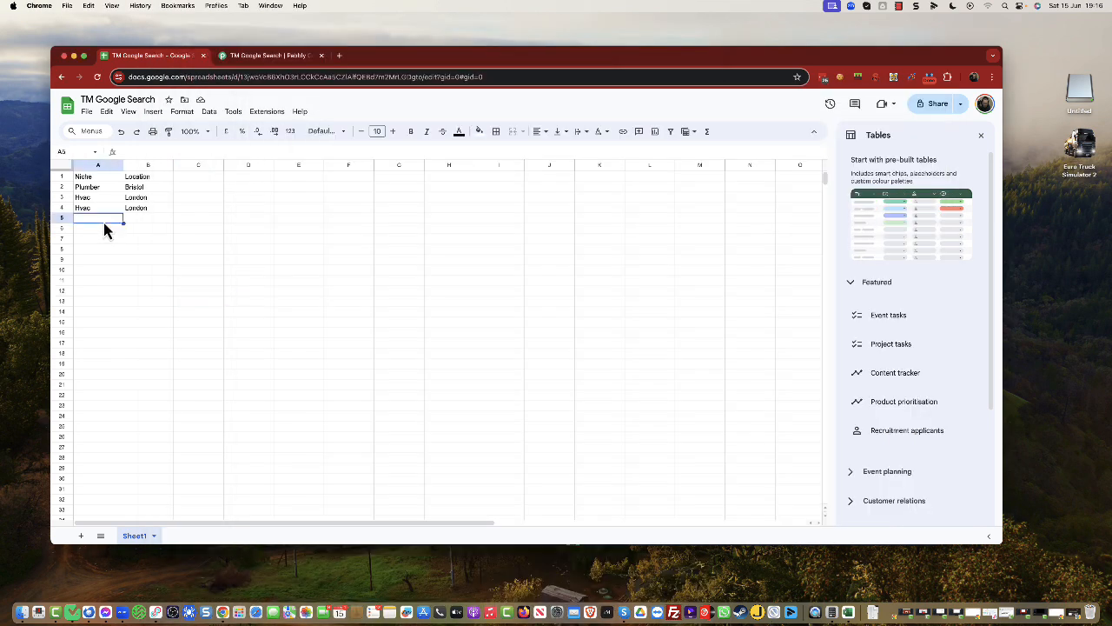
pyautogui.write('Plumber')
pyautogui.press('Tab')
pyautogui.write('leeds')
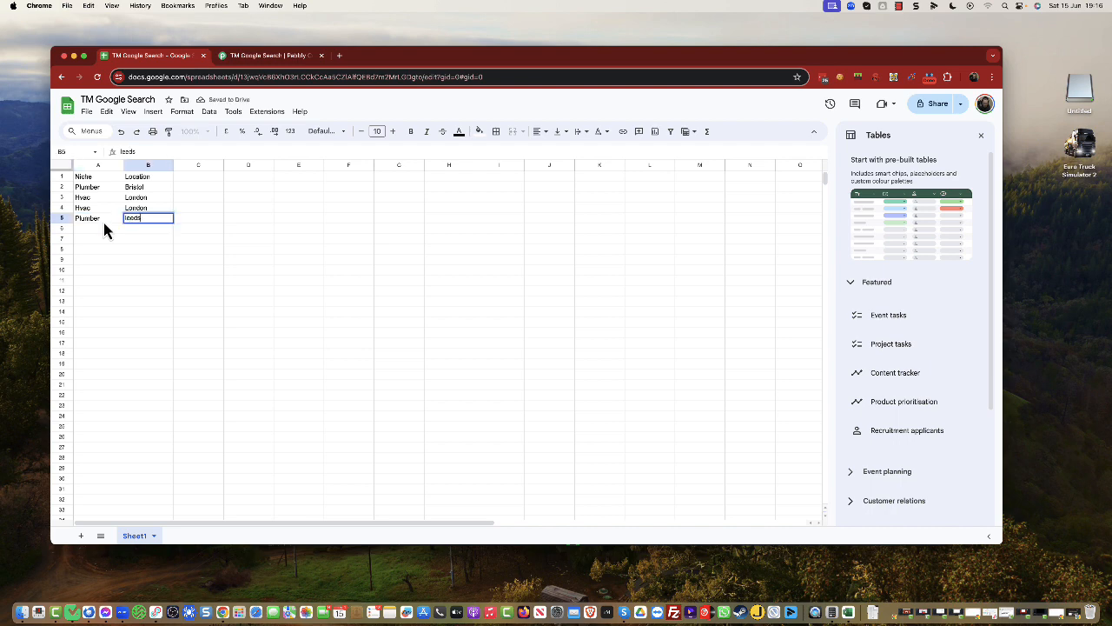
pyautogui.click(145, 305)
pyautogui.press('super+Tab')
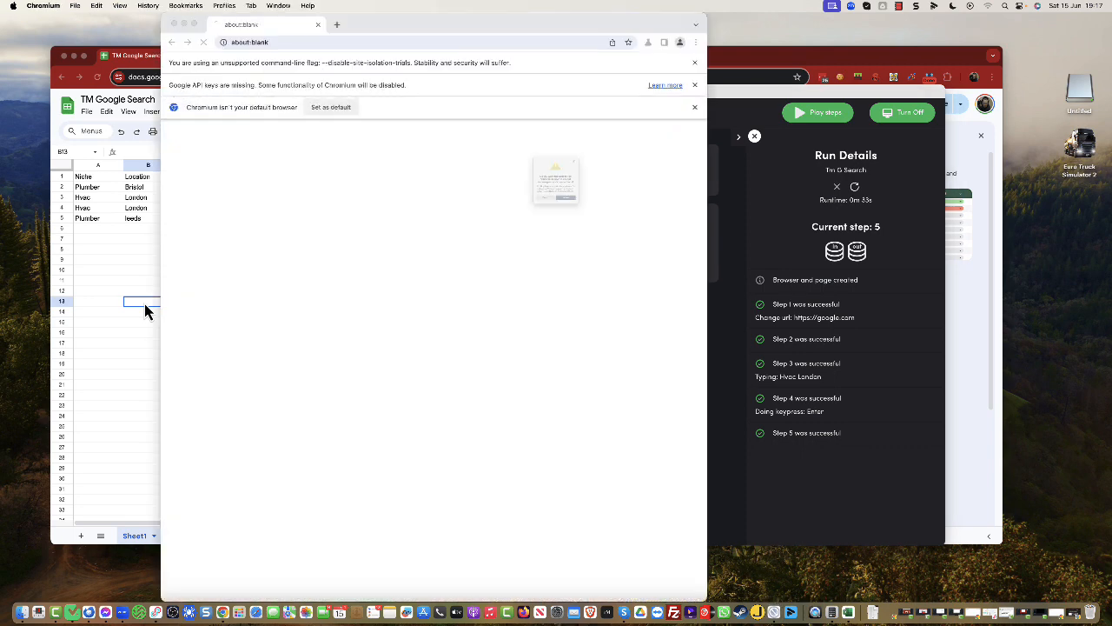
pyautogui.click(585, 231)
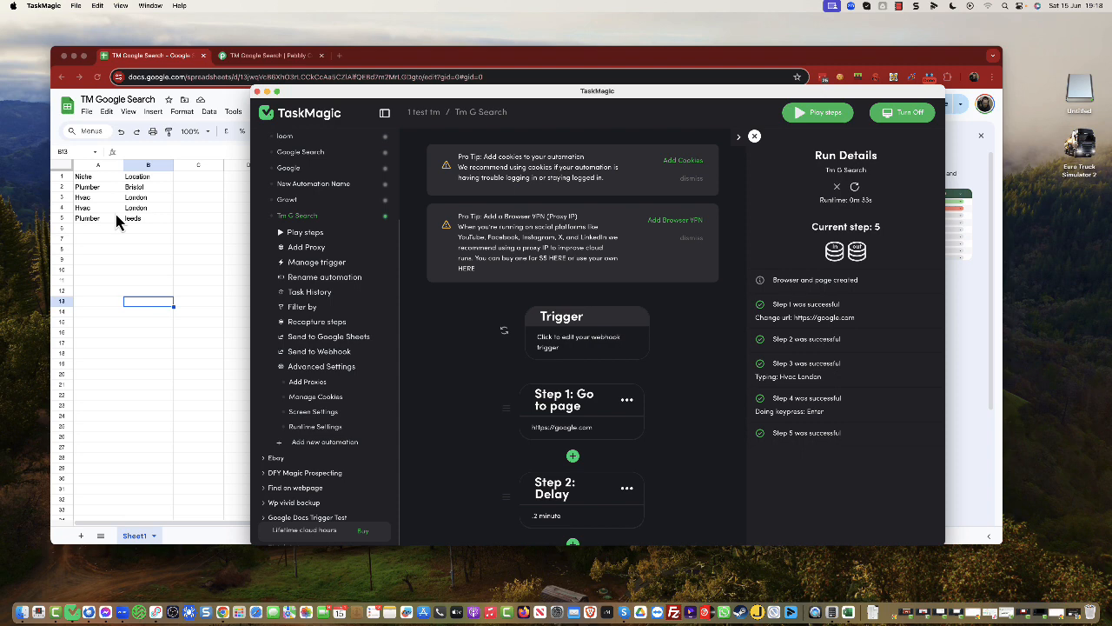
pyautogui.scroll(-1, 171, 454)
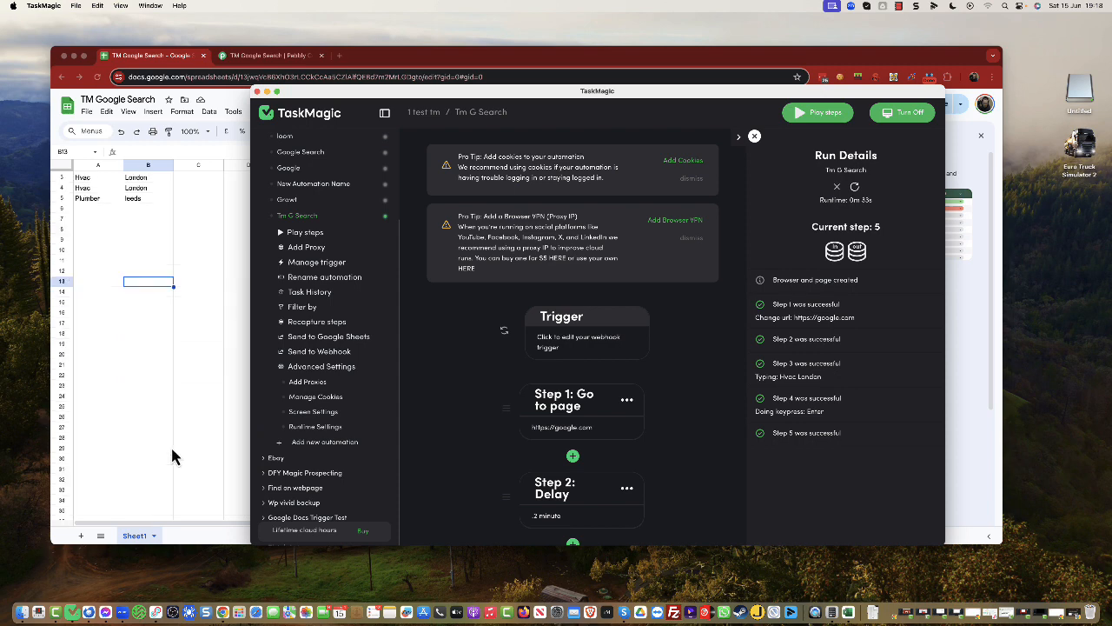
pyautogui.scroll(1, 171, 454)
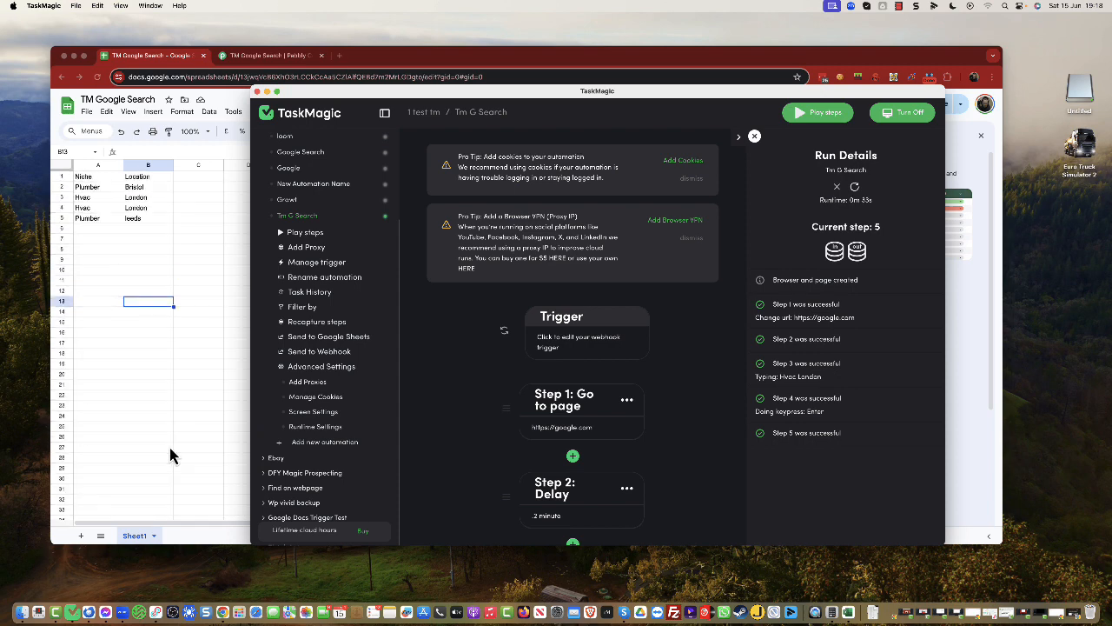